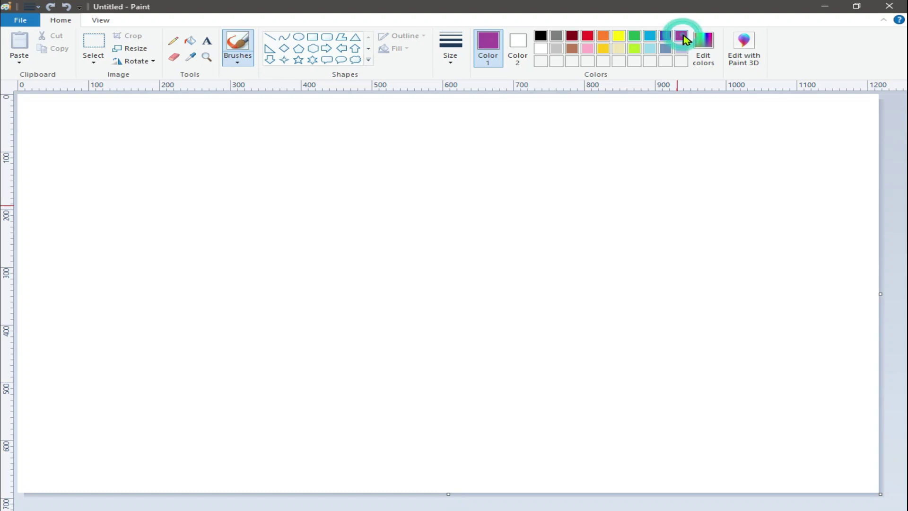
Step: Create a very dark purple (Lum 28) from the palette purple as the painting colour
left_click(703, 57)
left_click(599, 305)
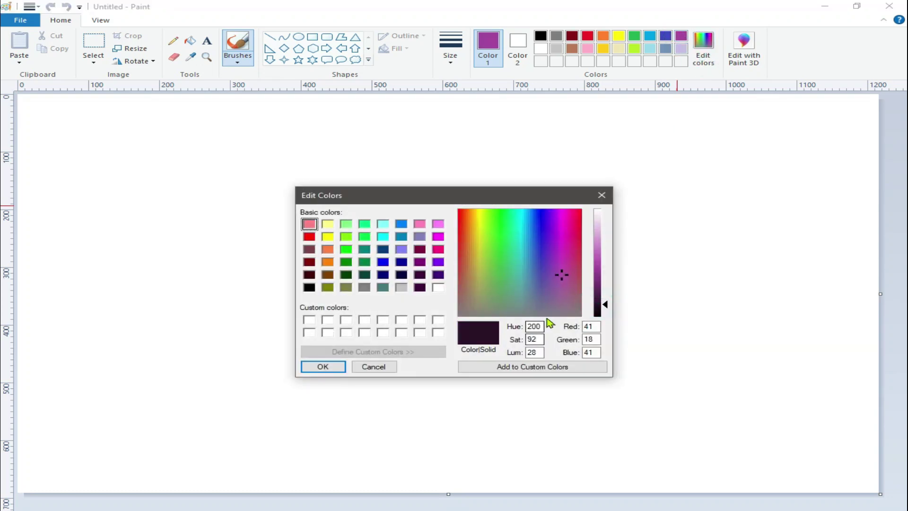
left_click(323, 367)
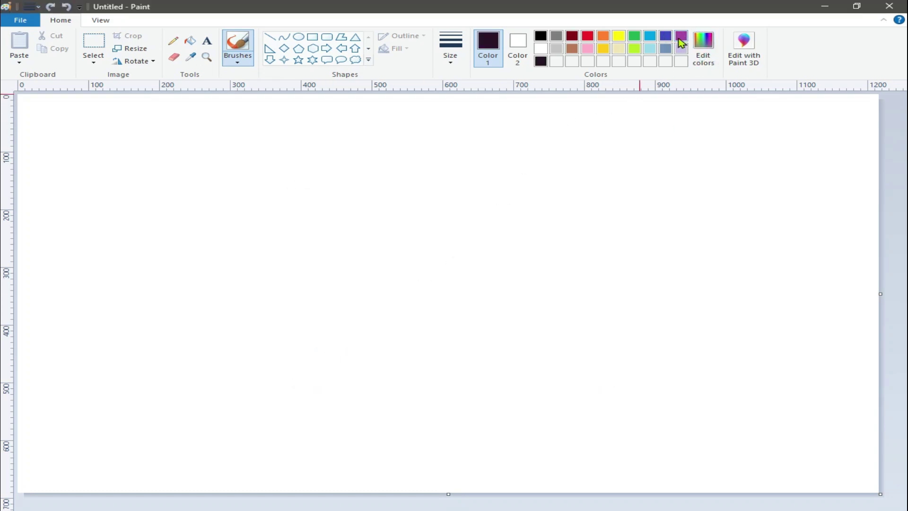
Step: Select the plain Brush at the thickest size
left_click(237, 67)
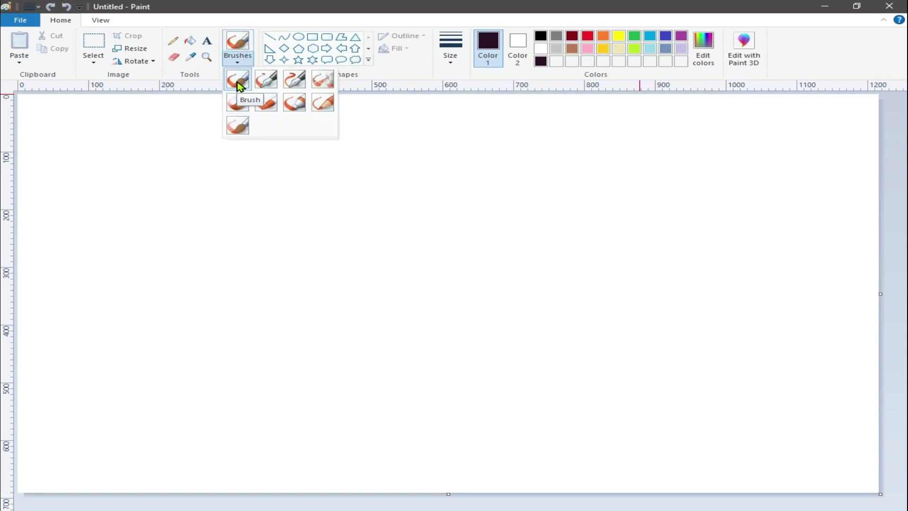
left_click(237, 84)
left_click(450, 59)
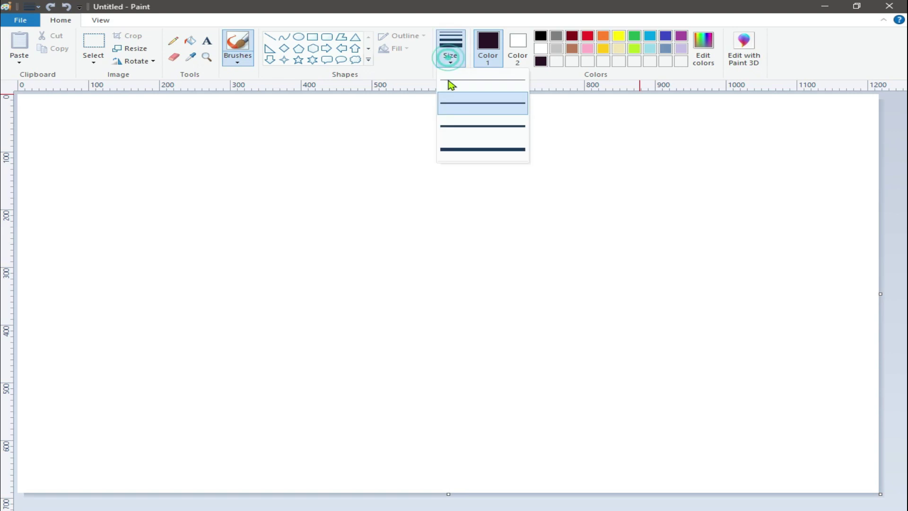
left_click(475, 150)
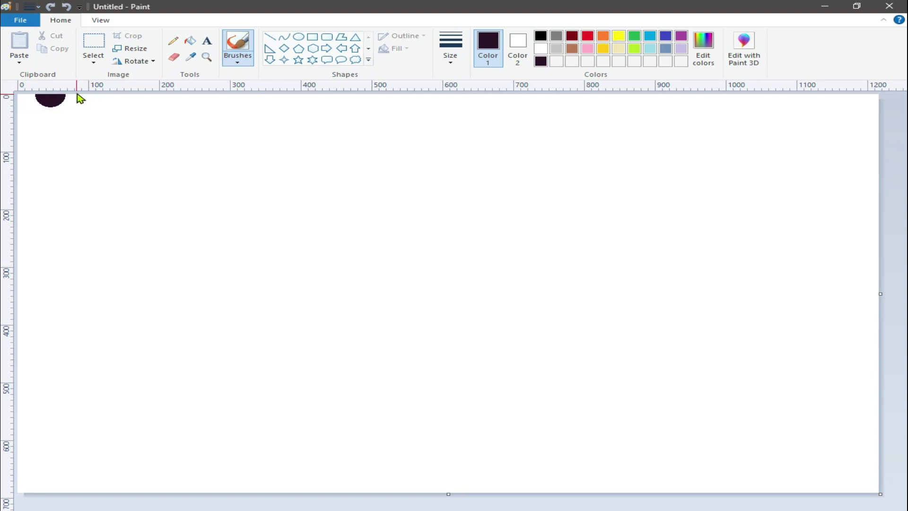
Step: Brush dark purple masses across the top-left and top-right corners, leaving a white central arch
left_click_drag(80, 98, 74, 107)
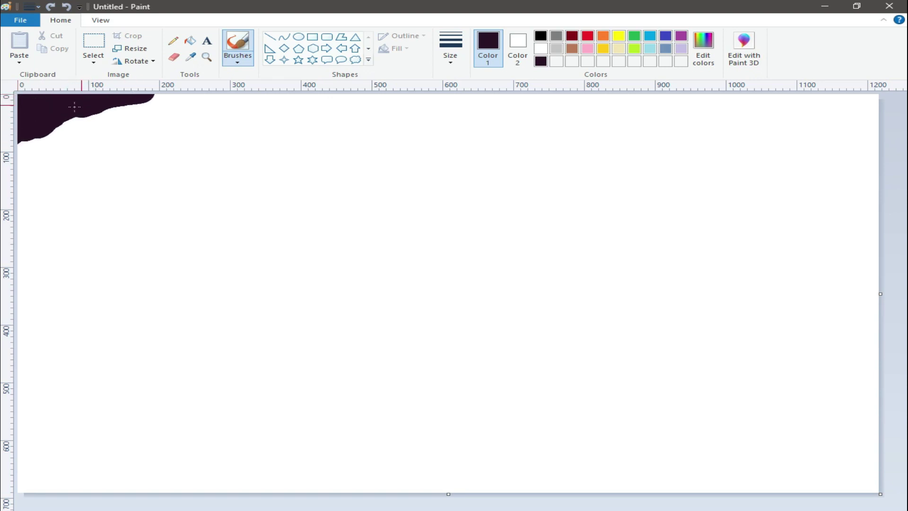
left_click_drag(74, 107, 248, 98)
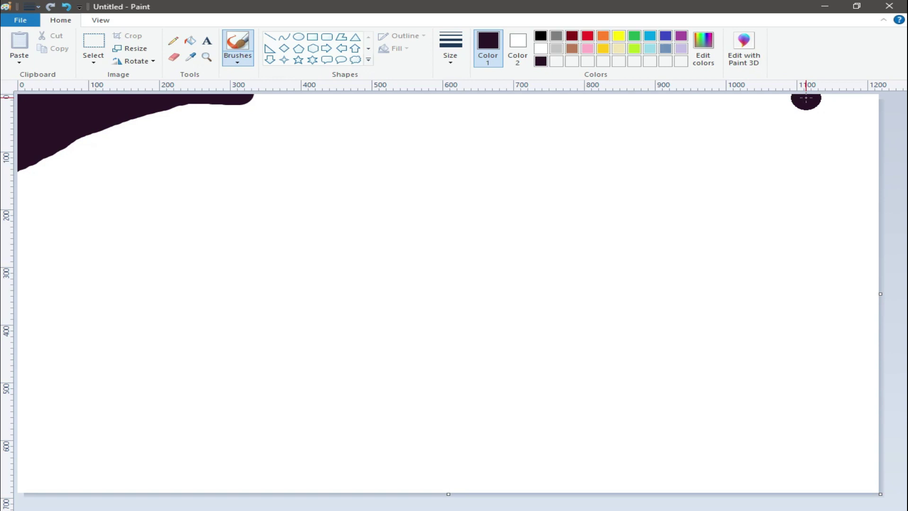
left_click_drag(806, 98, 862, 95)
mouse_move(764, 88)
left_mouse_down()
mouse_move(875, 90)
mouse_move(667, 94)
left_mouse_up()
left_click_drag(283, 96, 20, 172)
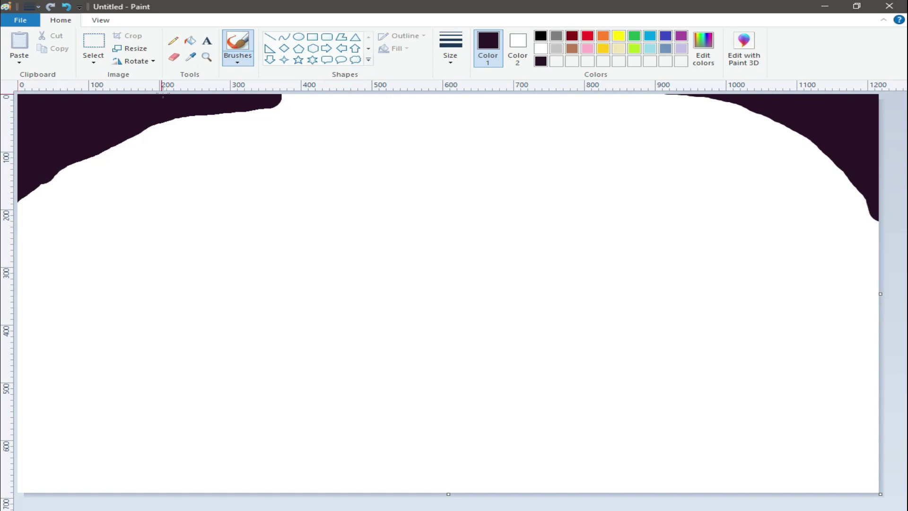
Step: Lighten the purple slightly and paint a band under the dark top and down the right
left_click(703, 64)
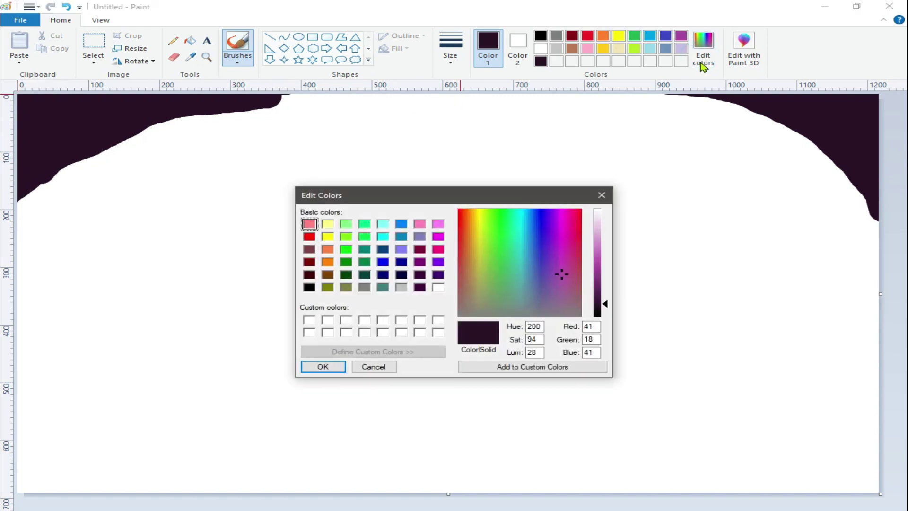
left_click_drag(605, 306, 605, 301)
left_click(331, 367)
mouse_move(316, 100)
left_mouse_down()
mouse_move(165, 128)
mouse_move(19, 210)
mouse_move(571, 88)
mouse_move(719, 114)
mouse_move(837, 175)
mouse_move(875, 237)
mouse_move(770, 146)
mouse_move(543, 75)
left_mouse_up()
left_click_drag(649, 103, 889, 250)
left_click_drag(692, 132, 473, 101)
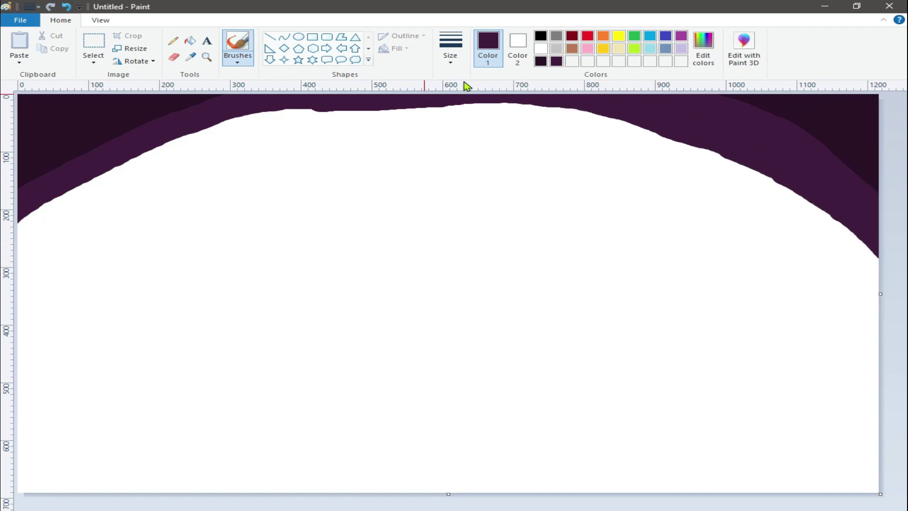
Step: Lighten the purple further and brush a second band below the first on the left
left_click(703, 47)
left_click_drag(604, 297, 601, 284)
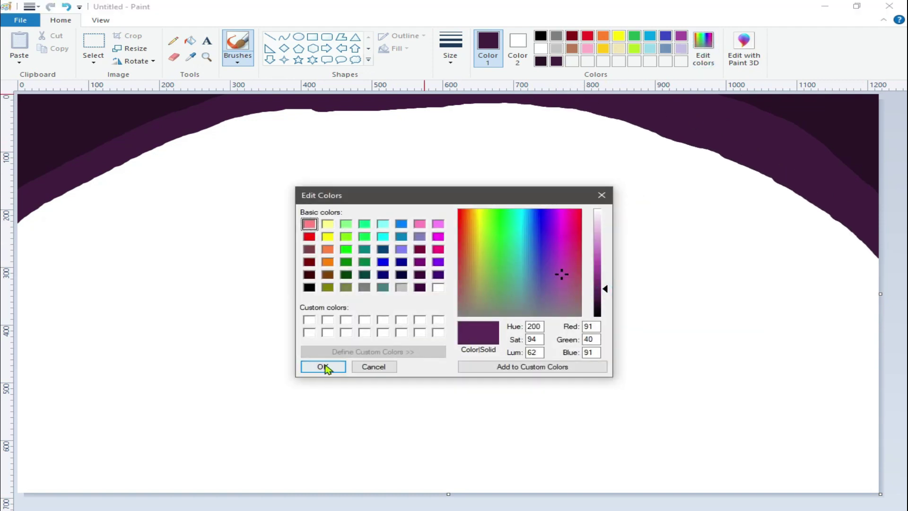
left_click(323, 367)
mouse_move(271, 118)
left_mouse_down()
mouse_move(118, 156)
mouse_move(14, 213)
mouse_move(101, 154)
mouse_move(183, 132)
mouse_move(340, 113)
mouse_move(548, 118)
mouse_move(625, 129)
mouse_move(787, 197)
mouse_move(875, 277)
mouse_move(584, 142)
mouse_move(232, 139)
mouse_move(142, 166)
mouse_move(17, 229)
left_mouse_up()
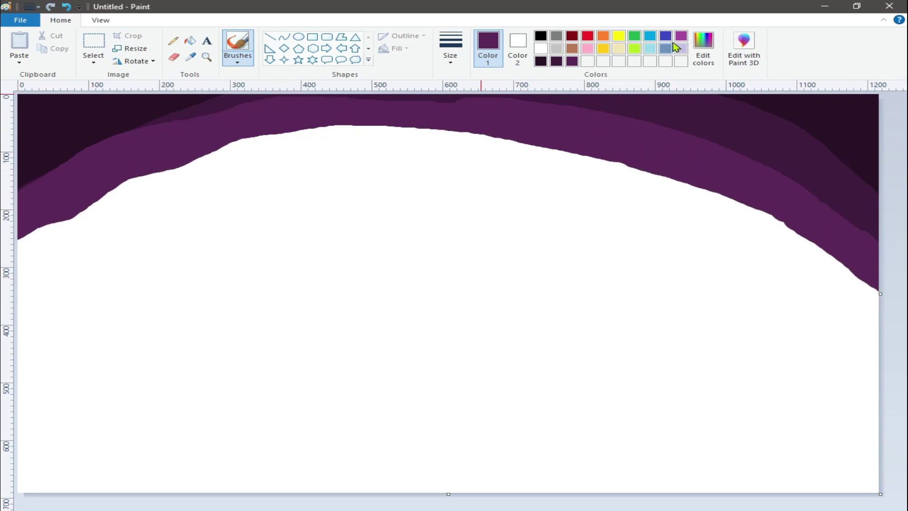
Step: Brighten the purple another step and paint a band along the left and centre arc
left_click(703, 47)
left_click_drag(605, 287, 605, 280)
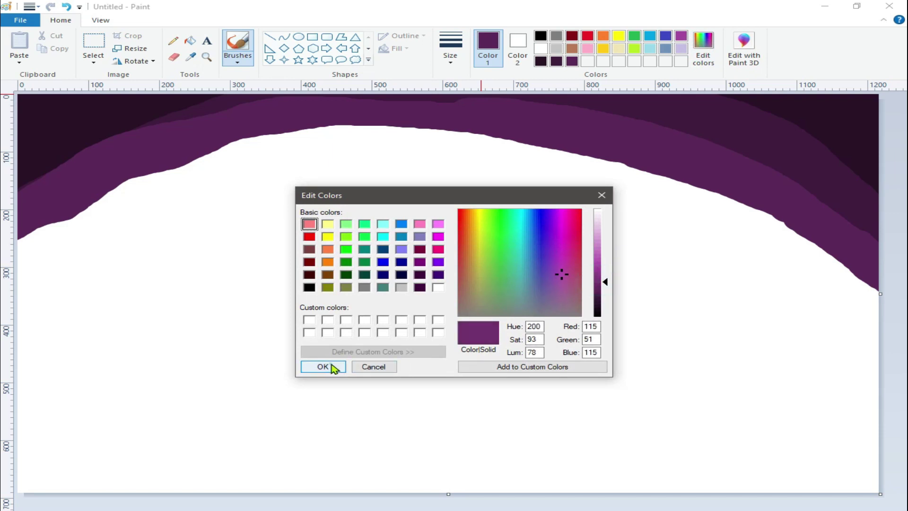
left_click(323, 367)
mouse_move(296, 141)
left_mouse_down()
mouse_move(217, 157)
mouse_move(67, 218)
mouse_move(20, 264)
left_mouse_up()
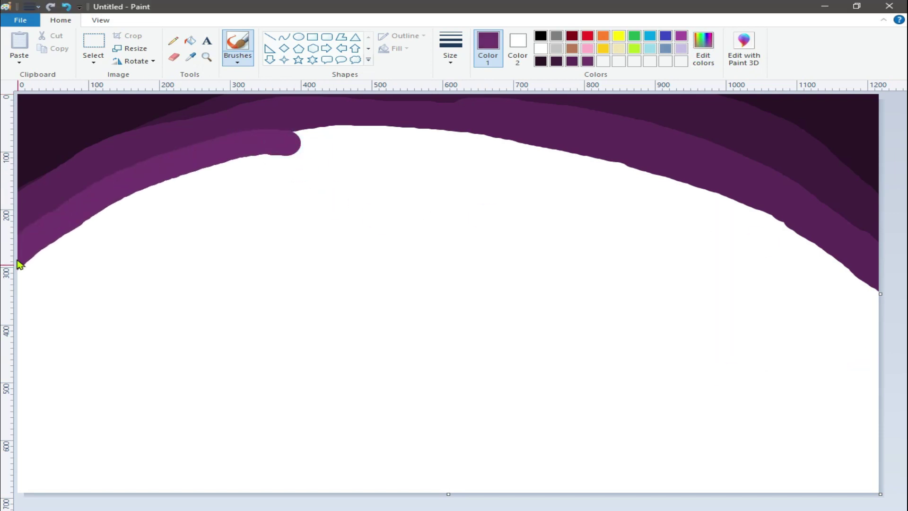
mouse_move(265, 147)
left_mouse_down()
mouse_move(481, 138)
mouse_move(622, 164)
mouse_move(757, 215)
mouse_move(865, 289)
mouse_move(584, 173)
mouse_move(286, 147)
mouse_move(122, 189)
mouse_move(19, 273)
mouse_move(175, 188)
mouse_move(364, 156)
mouse_move(563, 179)
left_mouse_up()
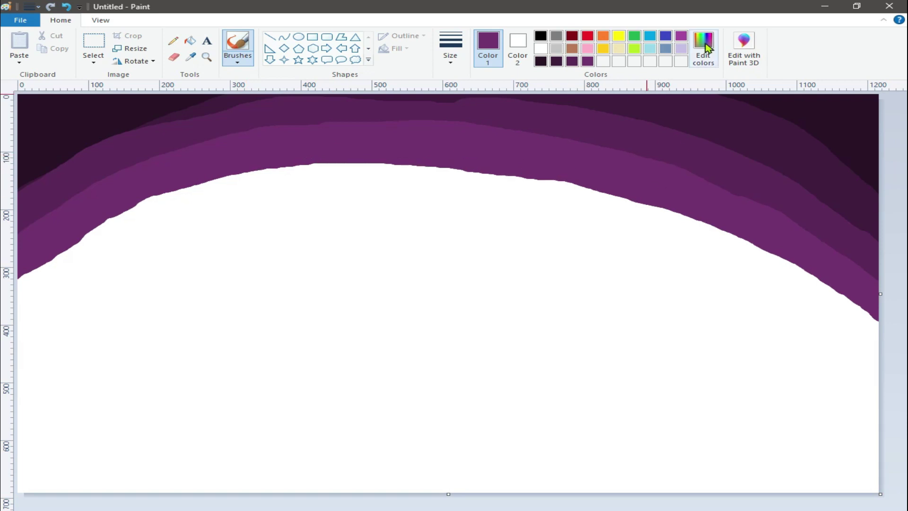
Step: Use a brighter purple to paint a band along the arc's lower edge
left_click(704, 48)
left_click(323, 366)
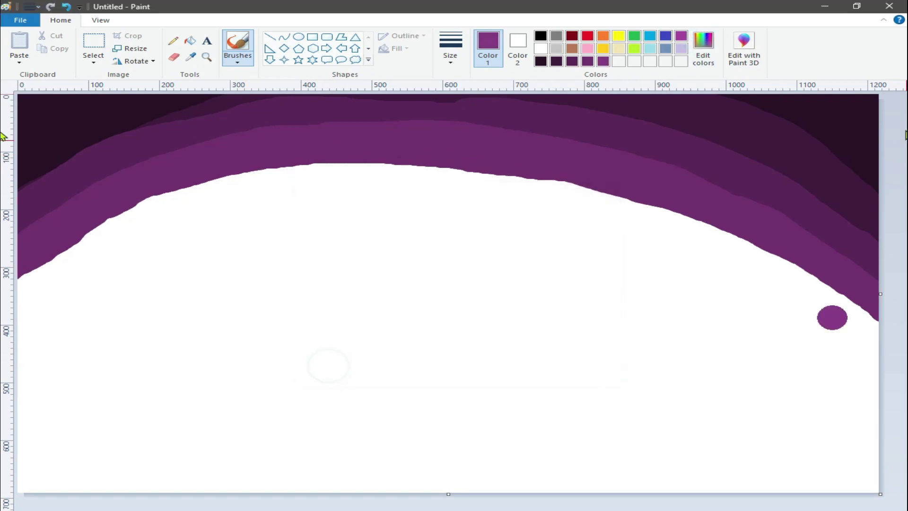
mouse_move(144, 214)
left_mouse_down()
mouse_move(161, 205)
mouse_move(23, 290)
left_mouse_up()
mouse_move(88, 258)
left_mouse_down()
mouse_move(181, 201)
mouse_move(298, 174)
mouse_move(446, 178)
mouse_move(685, 220)
mouse_move(801, 263)
mouse_move(888, 341)
mouse_move(724, 244)
mouse_move(346, 176)
mouse_move(166, 226)
mouse_move(19, 325)
left_mouse_up()
mouse_move(43, 284)
left_mouse_down()
mouse_move(265, 208)
mouse_move(420, 181)
left_mouse_up()
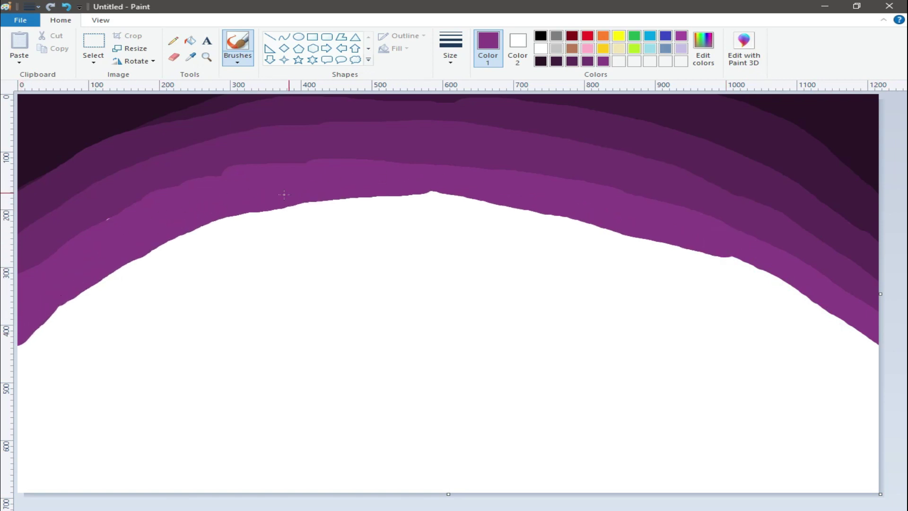
Step: Raise the lightness again and paint a lighter purple band reaching the left edge
left_click(704, 52)
left_click_drag(598, 277, 598, 260)
left_click(321, 367)
mouse_move(271, 215)
left_mouse_down()
mouse_move(61, 314)
mouse_move(19, 362)
left_mouse_up()
mouse_move(256, 219)
left_mouse_down()
mouse_move(455, 199)
mouse_move(615, 232)
mouse_move(792, 296)
mouse_move(878, 369)
mouse_move(648, 258)
mouse_move(326, 211)
mouse_move(142, 270)
mouse_move(12, 377)
left_mouse_up()
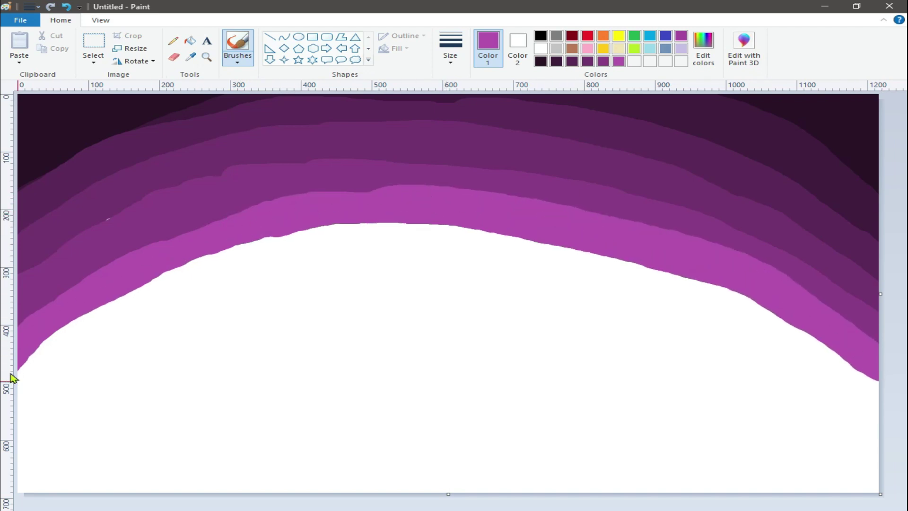
Step: Mix a pinkish purple and brush a band beneath the previous one
left_click(711, 49)
left_click_drag(600, 257, 600, 247)
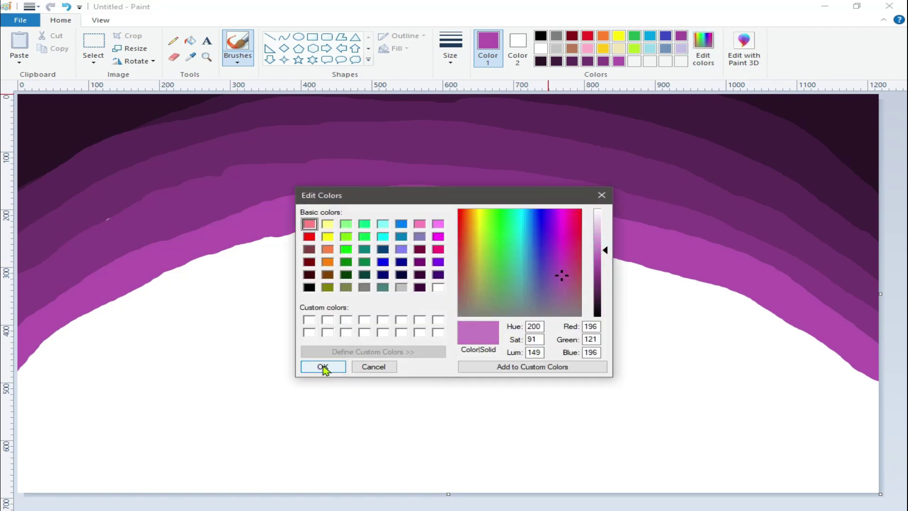
left_click(323, 367)
mouse_move(368, 234)
left_mouse_down()
mouse_move(179, 276)
mouse_move(29, 354)
mouse_move(265, 254)
mouse_move(441, 234)
mouse_move(657, 286)
mouse_move(797, 334)
mouse_move(878, 414)
mouse_move(685, 293)
mouse_move(374, 263)
mouse_move(184, 303)
mouse_move(21, 379)
left_mouse_up()
Step: Mix pale lavender and paint a wide band along the arch's lower edge, left to right
left_click(704, 47)
left_click_drag(600, 235, 605, 228)
left_click(323, 367)
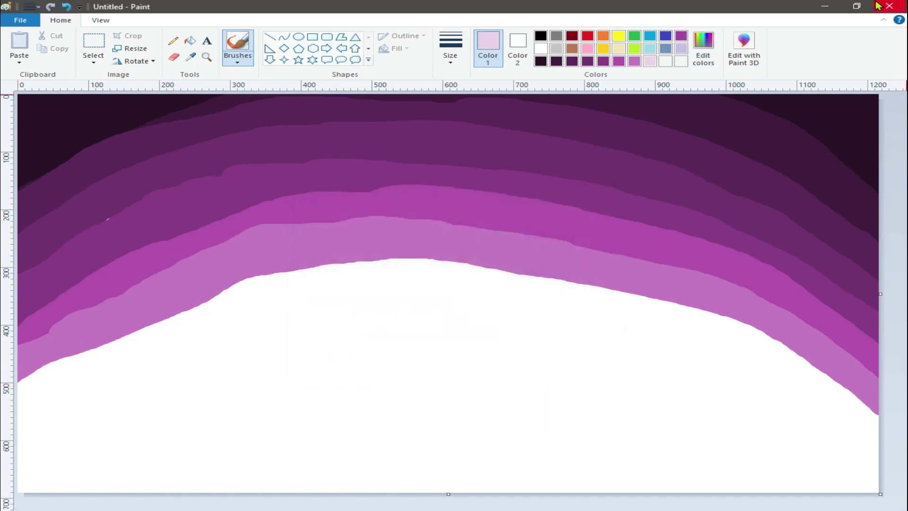
left_click_drag(265, 291, 27, 388)
mouse_move(93, 355)
left_mouse_down()
mouse_move(244, 295)
mouse_move(342, 280)
mouse_move(527, 274)
mouse_move(750, 335)
mouse_move(875, 425)
mouse_move(657, 320)
mouse_move(289, 299)
mouse_move(106, 369)
mouse_move(47, 407)
mouse_move(317, 311)
mouse_move(532, 312)
left_mouse_up()
left_click_drag(532, 312, 359, 311)
left_click_drag(517, 303, 799, 371)
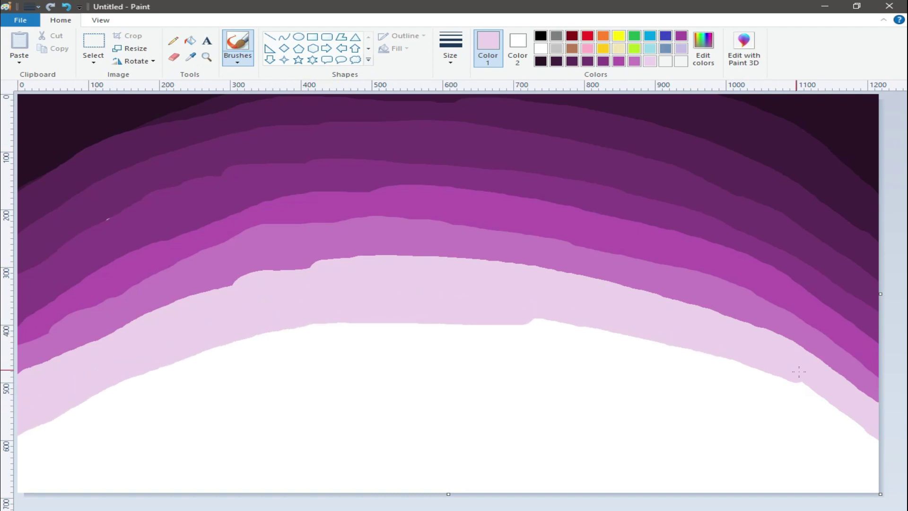
left_click_drag(859, 422, 525, 324)
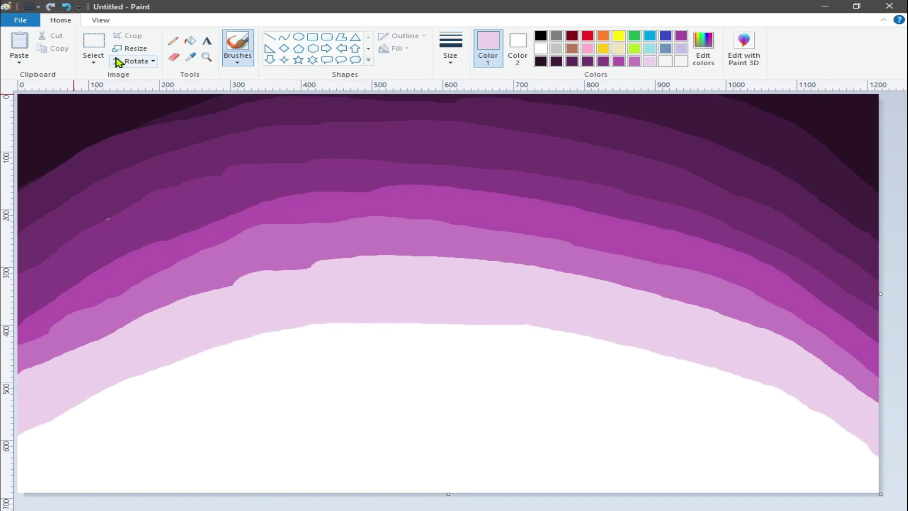
Step: Resize the image without aspect ratio into a 6-pixel-high strip, keeping the original height copied
left_click(128, 49)
left_click(52, 155)
left_click(176, 133)
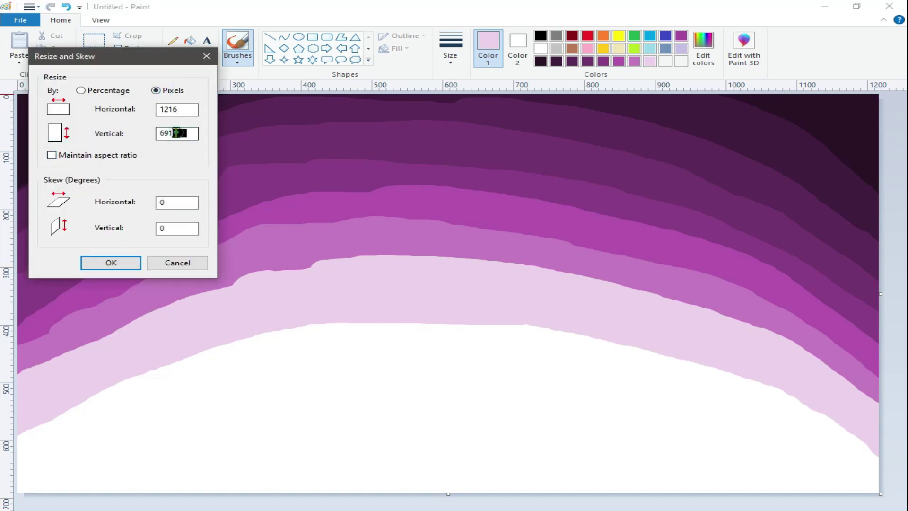
right_click(166, 134)
left_click(193, 152)
type("6")
left_click(126, 263)
Step: Resize in pixels back to 691 vertical, blurring the bands into a smooth gradient
left_click(127, 49)
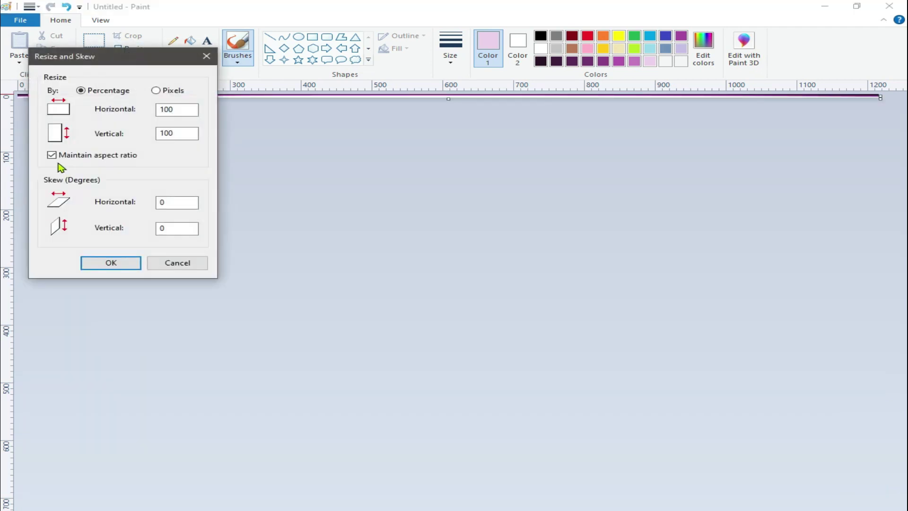
left_click(157, 91)
right_click(169, 134)
left_click(198, 183)
left_click(115, 261)
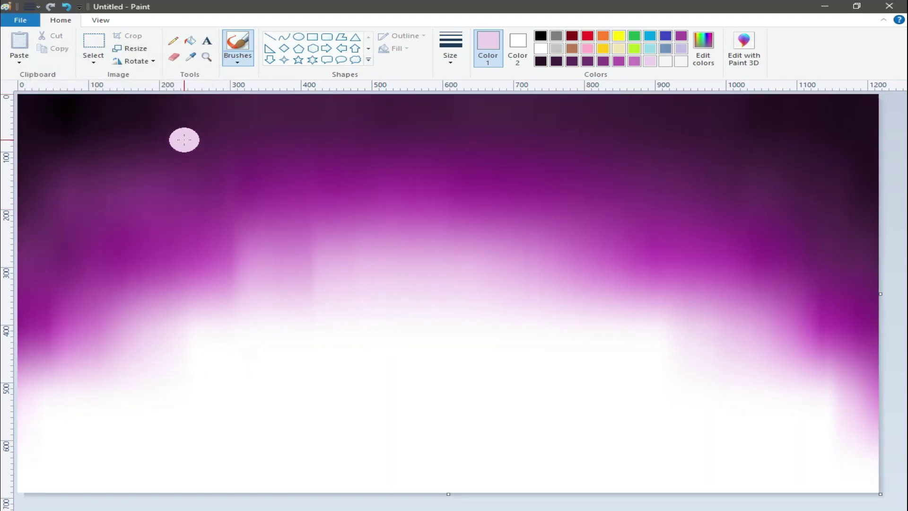
Step: Return to the drawing and select dark purple as the painting colour
left_click(816, 510)
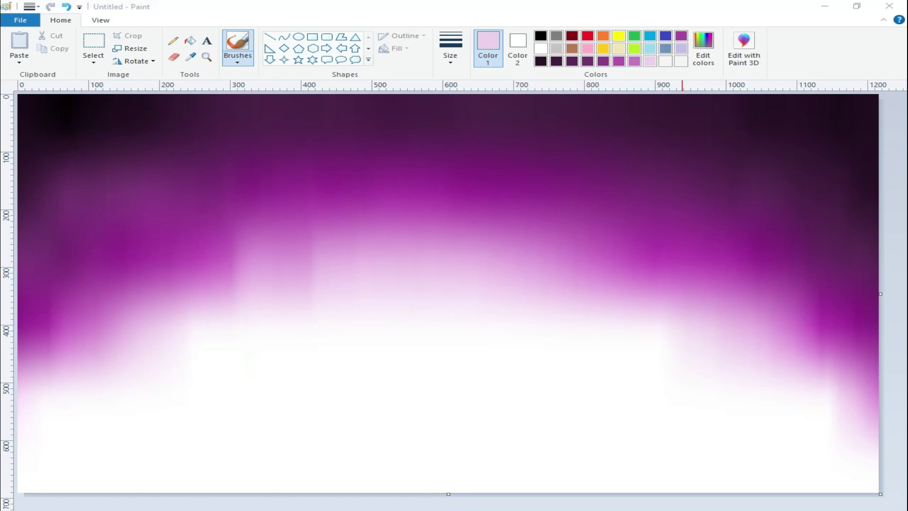
left_click(682, 502)
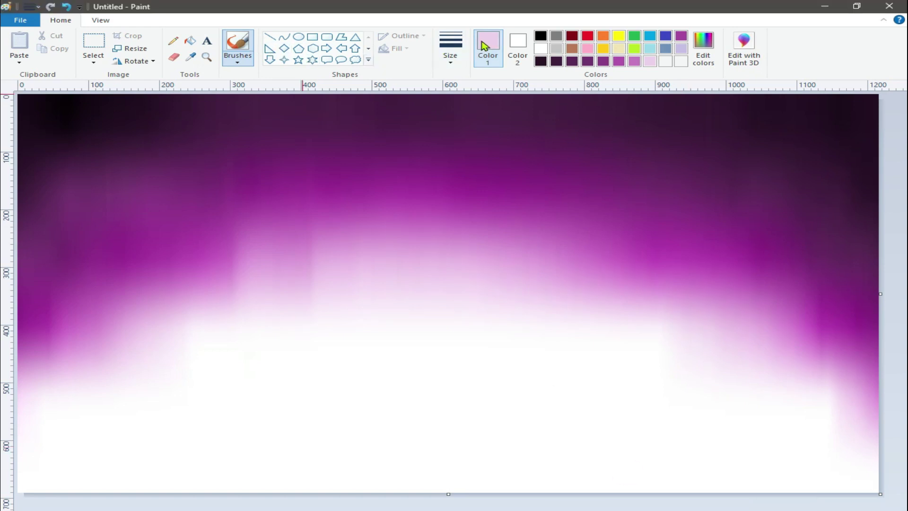
left_click(572, 62)
Step: Brush darker purple ground along the bottom, a sloped left hill, and a right-edge mass
left_click(238, 63)
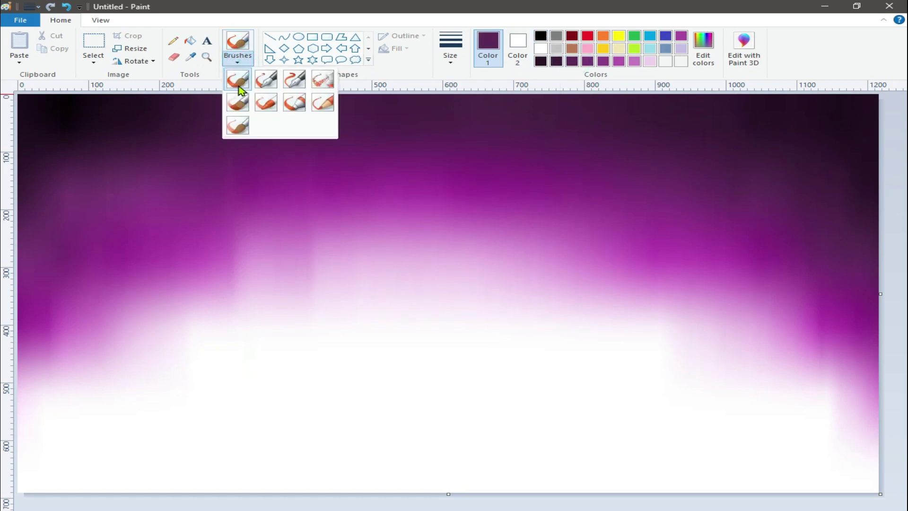
left_click(239, 87)
left_click(556, 62)
mouse_move(147, 494)
left_mouse_down()
mouse_move(804, 487)
mouse_move(873, 468)
mouse_move(842, 454)
mouse_move(841, 466)
left_mouse_up()
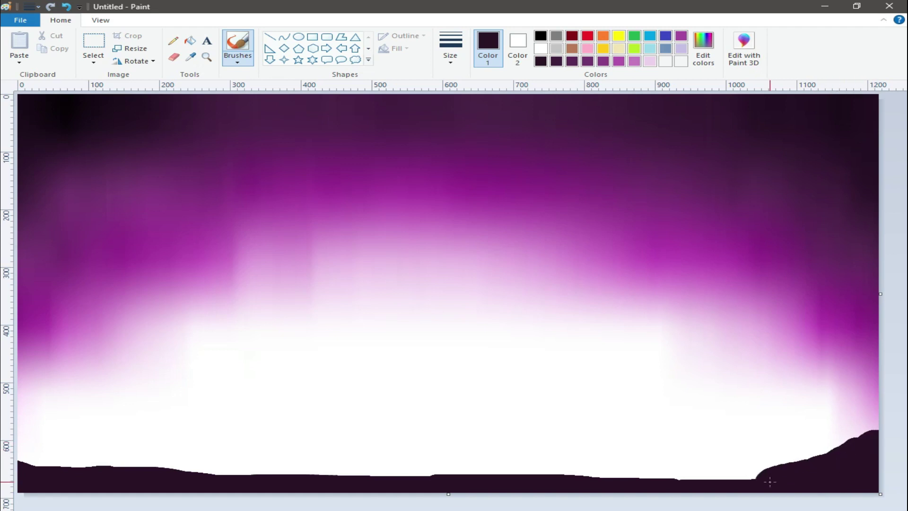
left_click_drag(43, 461, 438, 486)
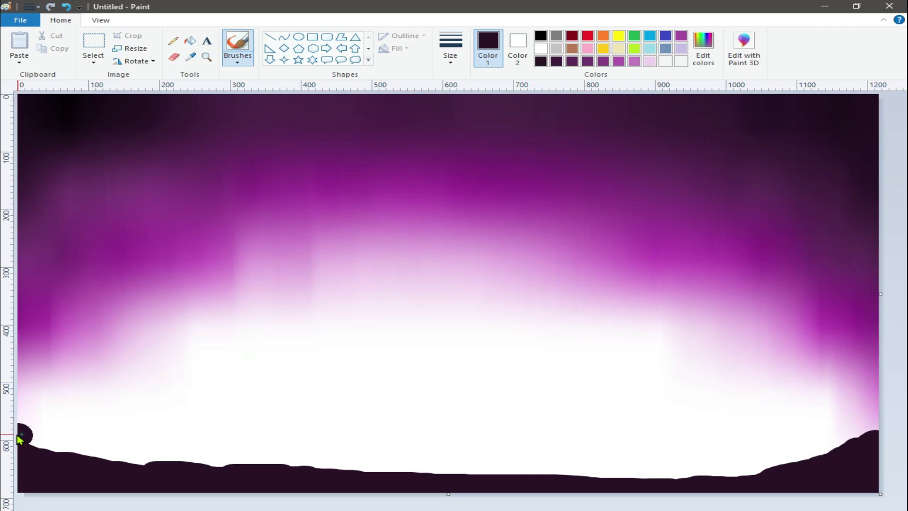
left_click_drag(23, 440, 194, 479)
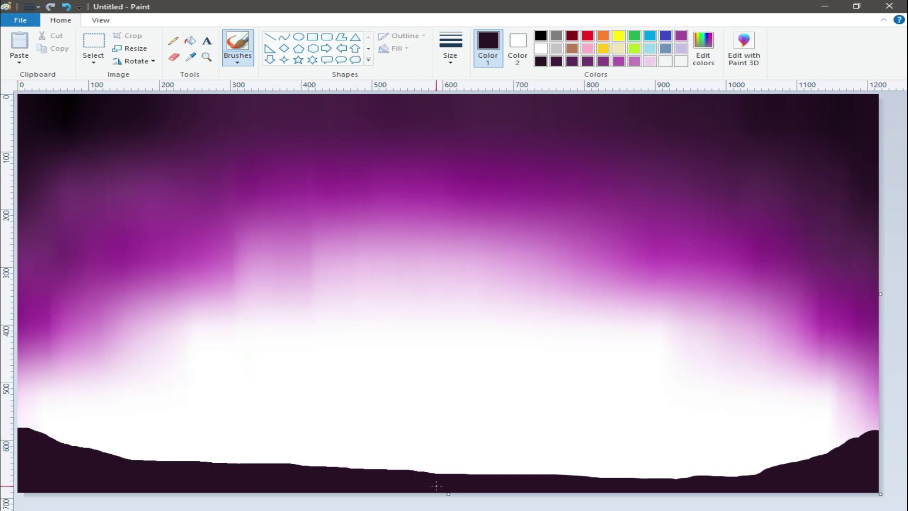
mouse_move(873, 302)
left_mouse_down()
mouse_move(783, 344)
mouse_move(879, 393)
mouse_move(754, 345)
left_mouse_up()
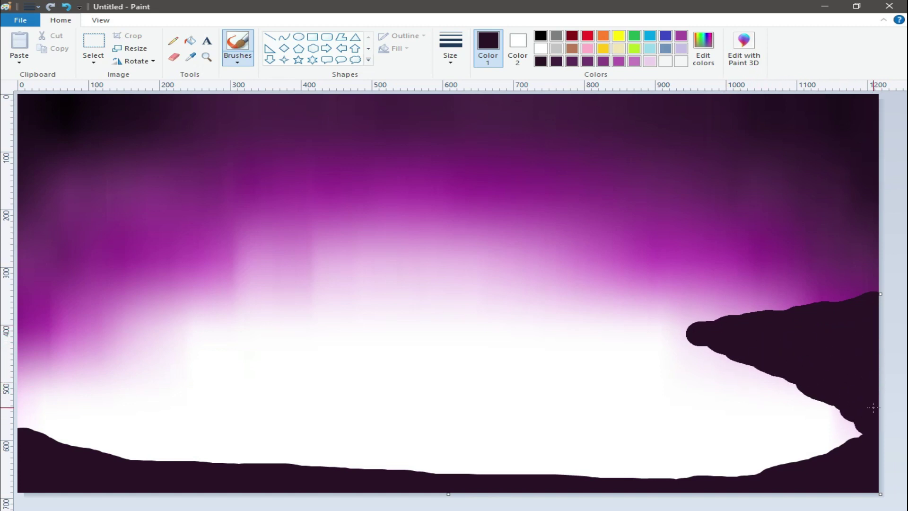
Step: Change brush size, flatten the right silhouette's top, fill its edge notches, and smooth the left hill
left_click(450, 47)
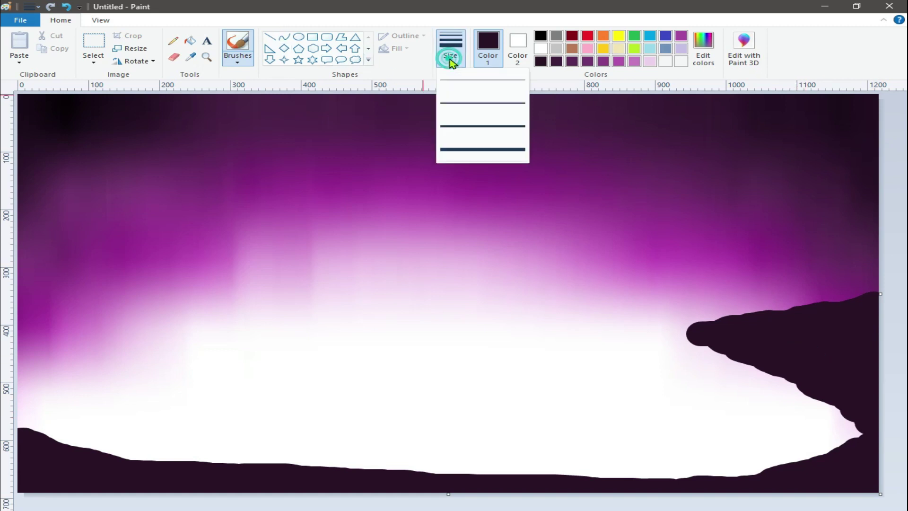
left_click(840, 371)
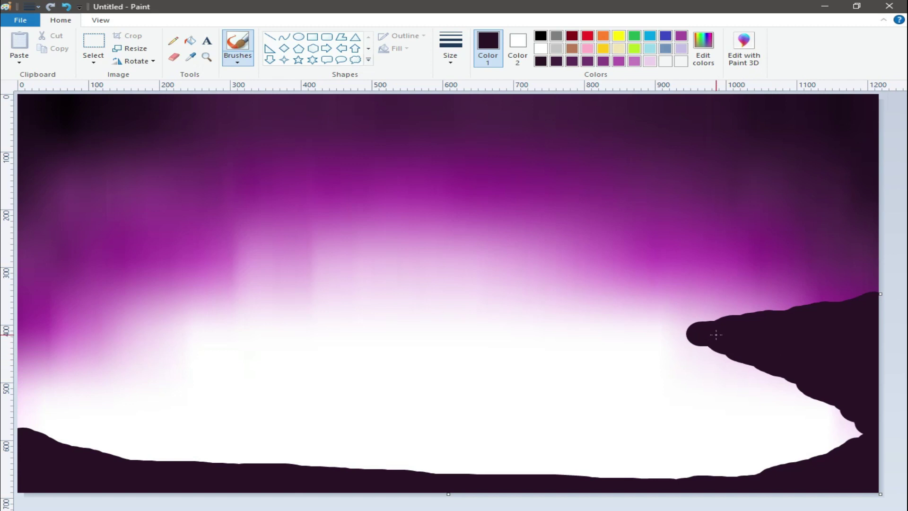
mouse_move(866, 422)
left_mouse_down()
mouse_move(752, 355)
mouse_move(854, 429)
left_mouse_up()
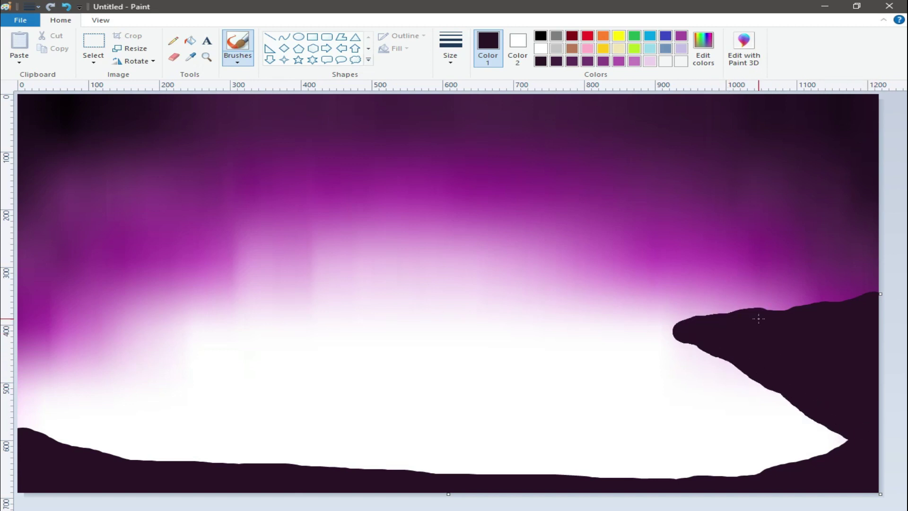
mouse_move(844, 308)
left_mouse_down()
mouse_move(746, 310)
mouse_move(831, 300)
mouse_move(661, 312)
mouse_move(684, 305)
left_mouse_up()
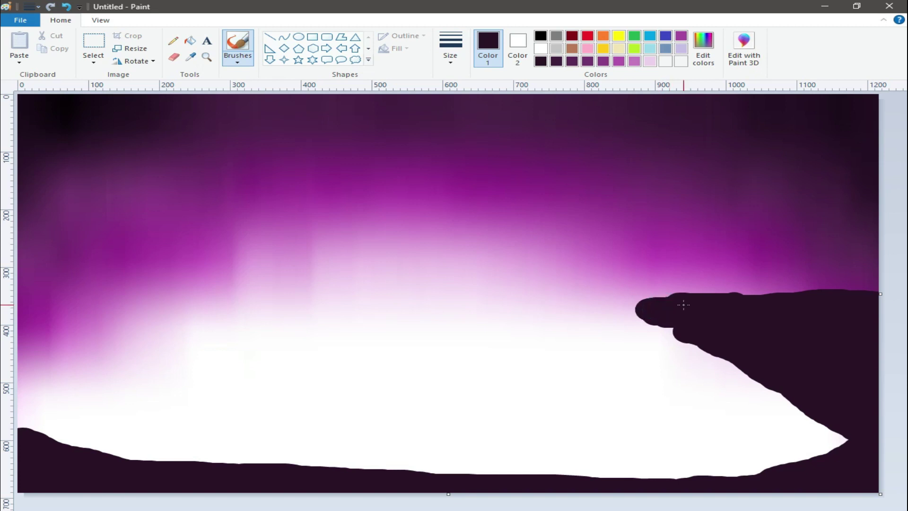
left_click_drag(744, 360, 815, 417)
left_click_drag(854, 443, 818, 420)
left_click(593, 477)
left_click_drag(26, 434, 119, 464)
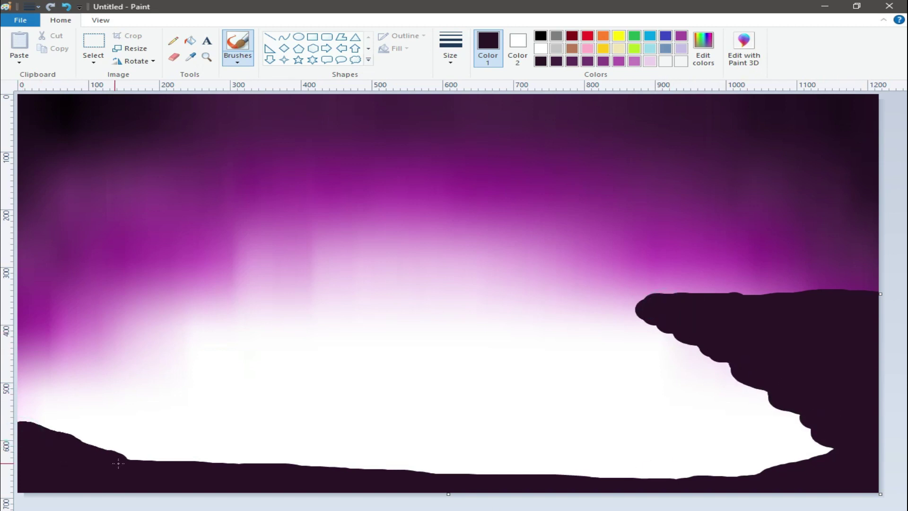
Step: With the 8px brush, add short jagged strokes along the right silhouette and reshape the left hilltop
left_click(450, 49)
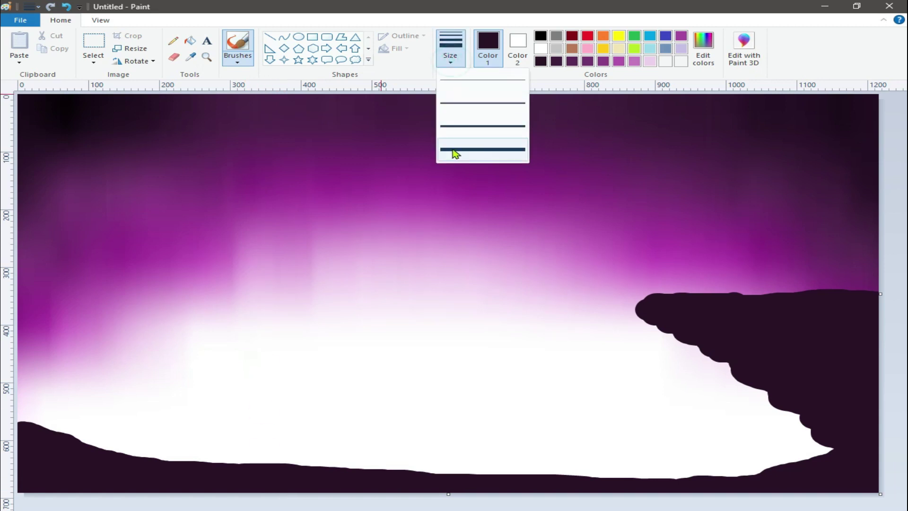
left_click(451, 149)
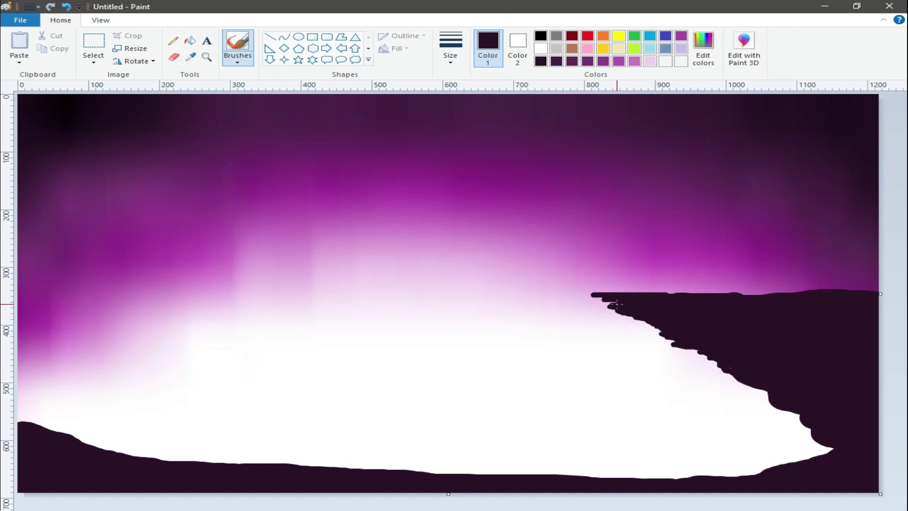
left_click_drag(721, 370, 719, 378)
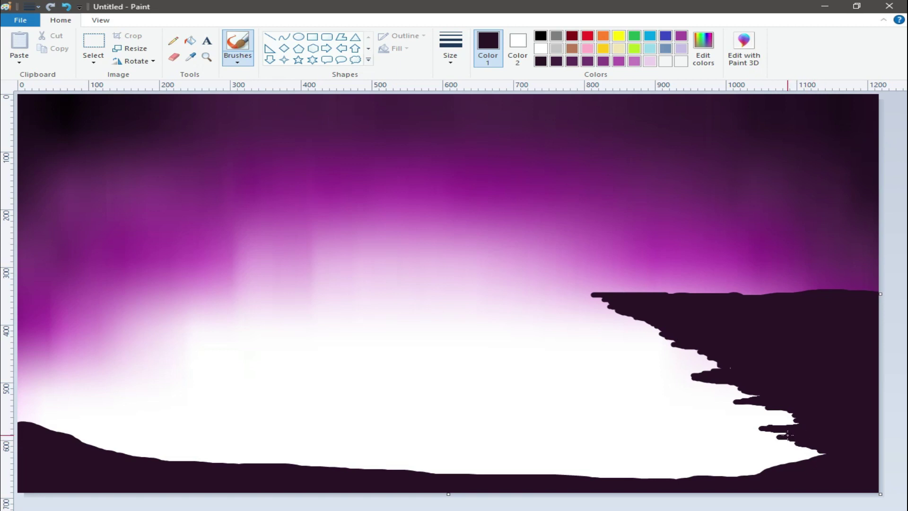
left_click_drag(800, 417, 783, 413)
left_click_drag(708, 342, 678, 347)
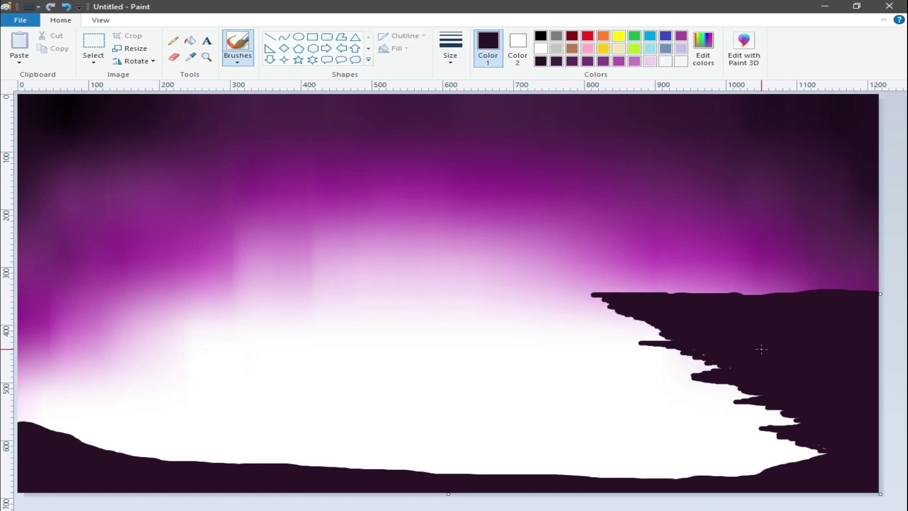
left_click_drag(42, 431, 120, 454)
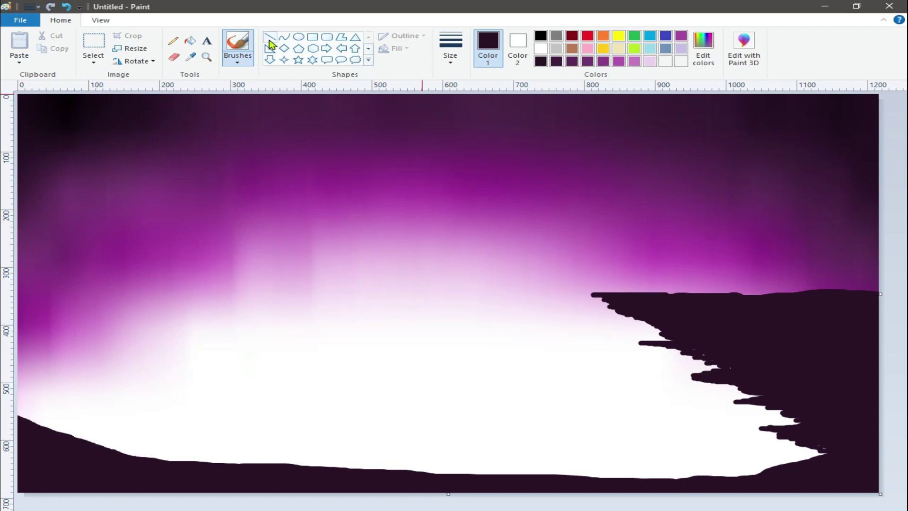
Step: Draw two black slanted tower legs forming an inverted V with the Line shape
left_click(269, 37)
left_click(541, 36)
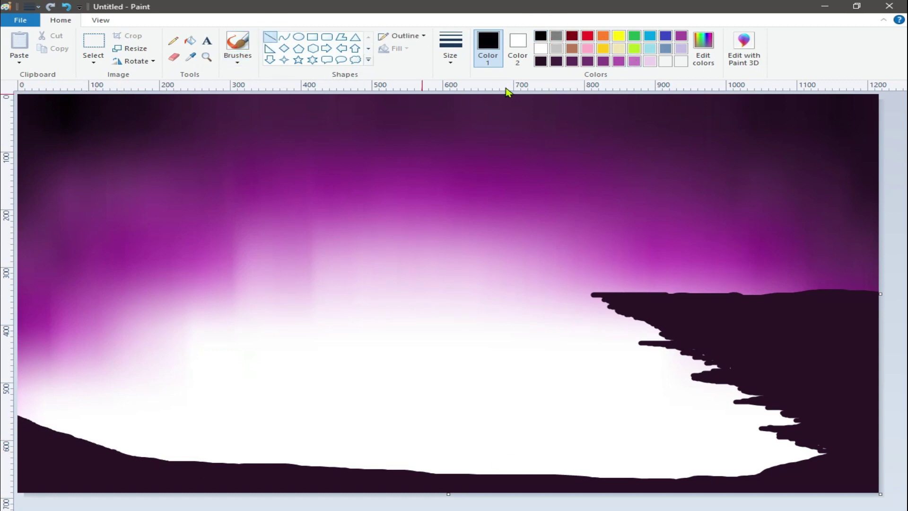
left_click_drag(367, 307, 278, 465)
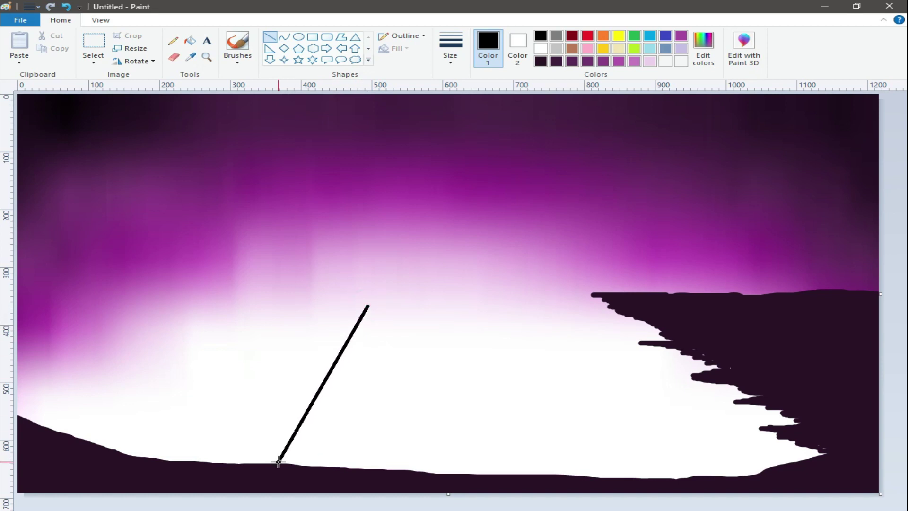
left_click_drag(366, 308, 367, 271)
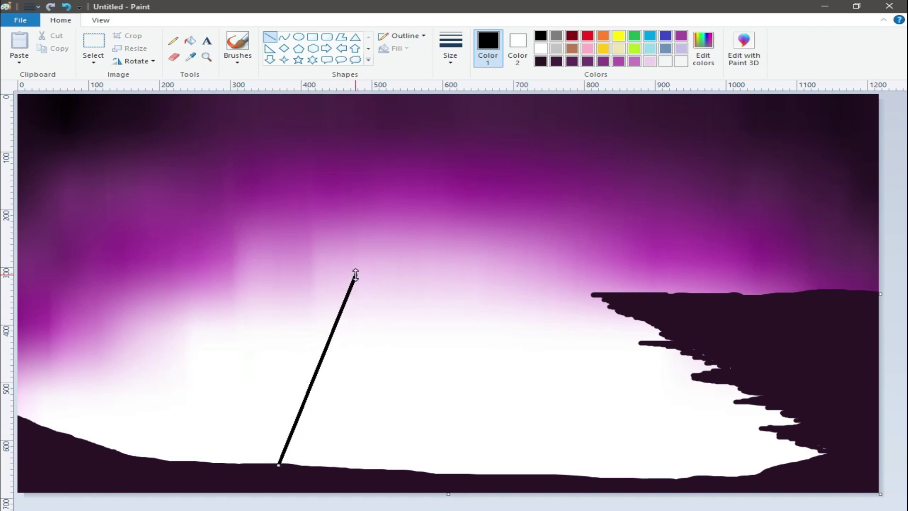
left_click_drag(367, 270, 371, 271)
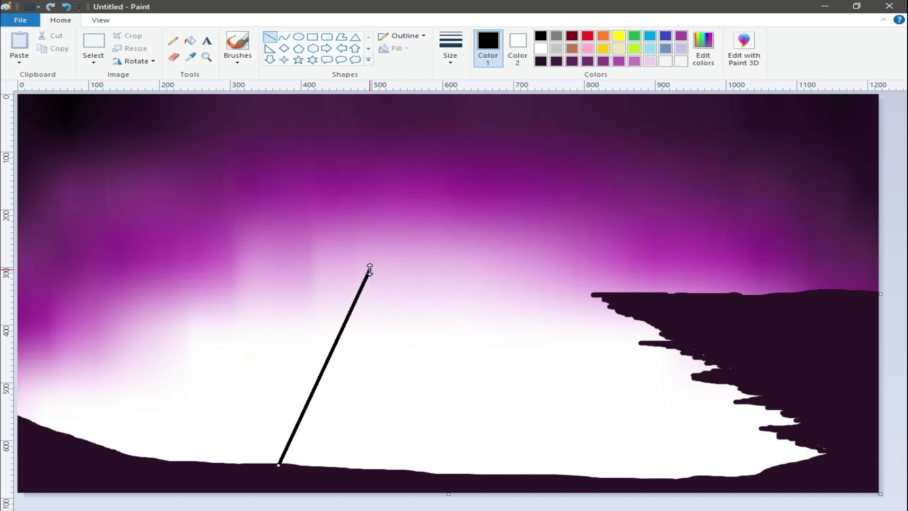
left_click_drag(396, 265, 465, 474)
left_click_drag(397, 268, 408, 271)
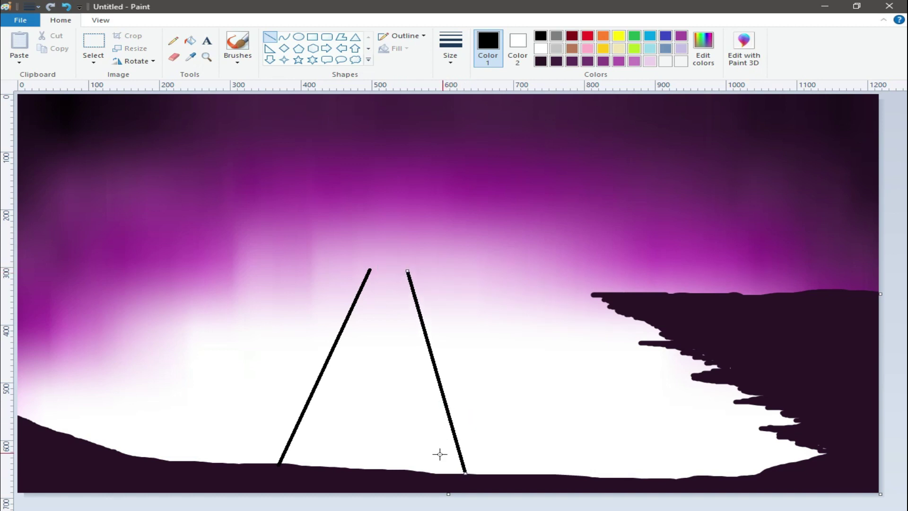
left_click(400, 483)
Step: Add two crossing legs and a flat rectangular platform above the leg tops
left_click_drag(370, 270, 453, 477)
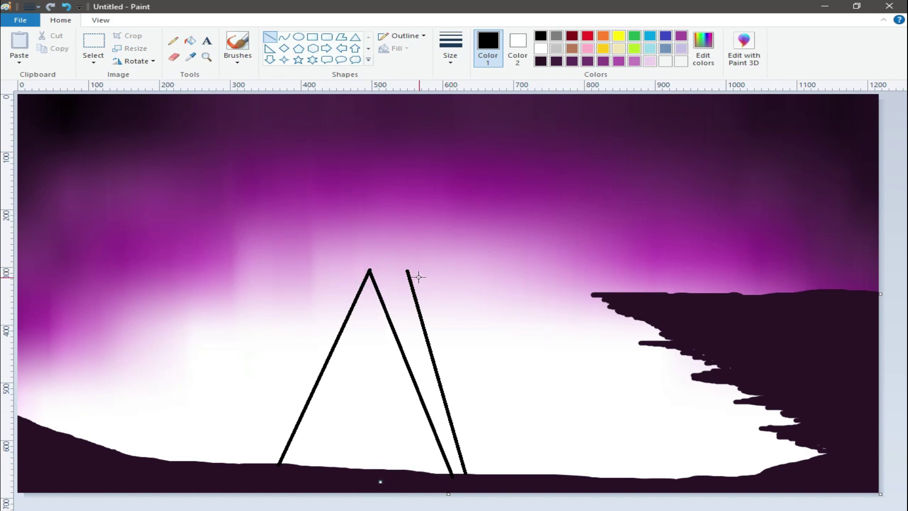
left_click_drag(407, 271, 298, 465)
left_click(327, 475)
left_click(312, 37)
mouse_move(348, 257)
left_mouse_down()
mouse_move(428, 273)
mouse_move(388, 264)
left_mouse_up()
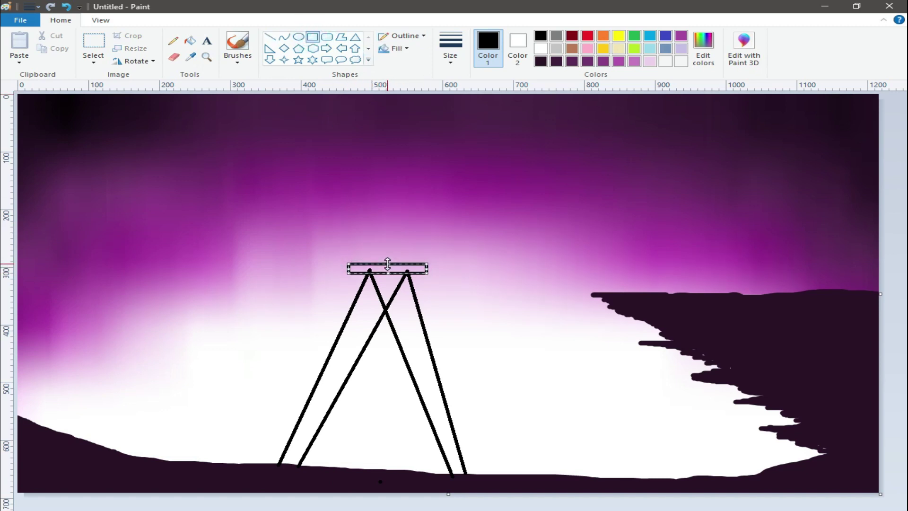
Step: Set a solid black shape fill and draw the black cabin box above the platform
left_click(397, 48)
left_click(416, 77)
left_click(518, 40)
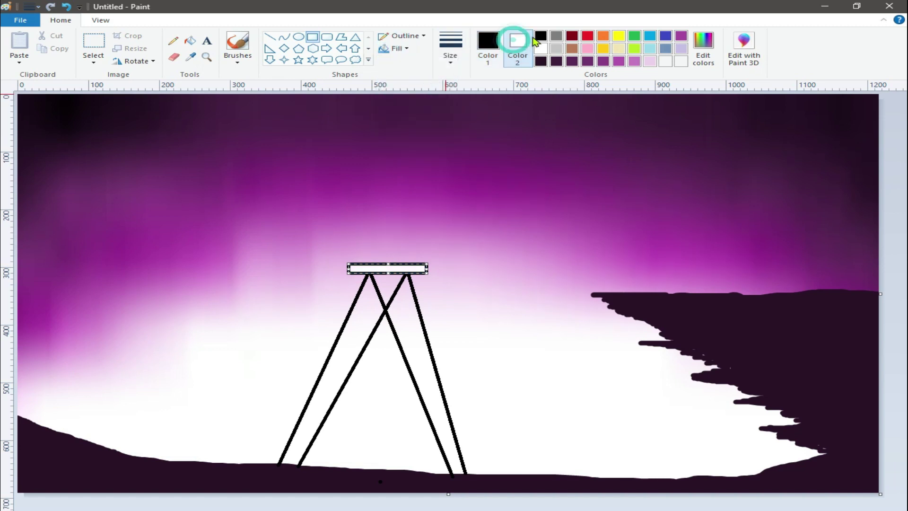
left_click(348, 405)
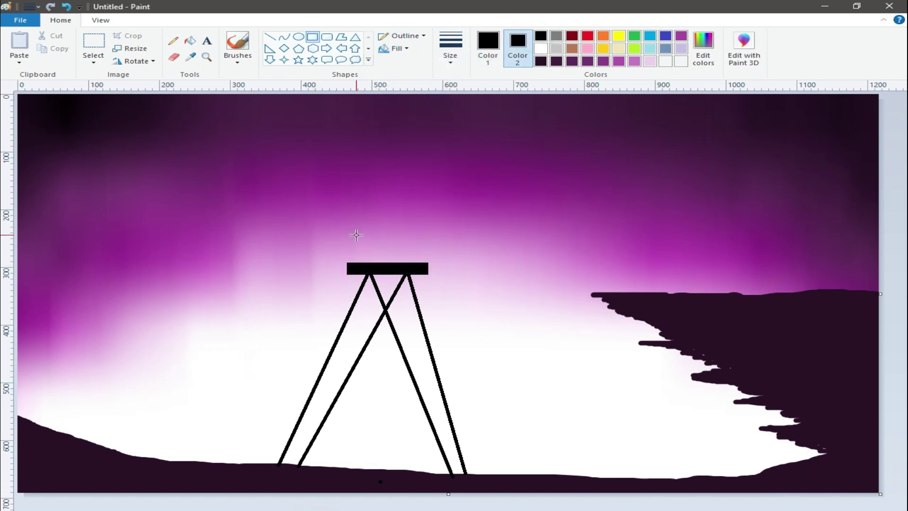
left_click_drag(355, 238, 416, 261)
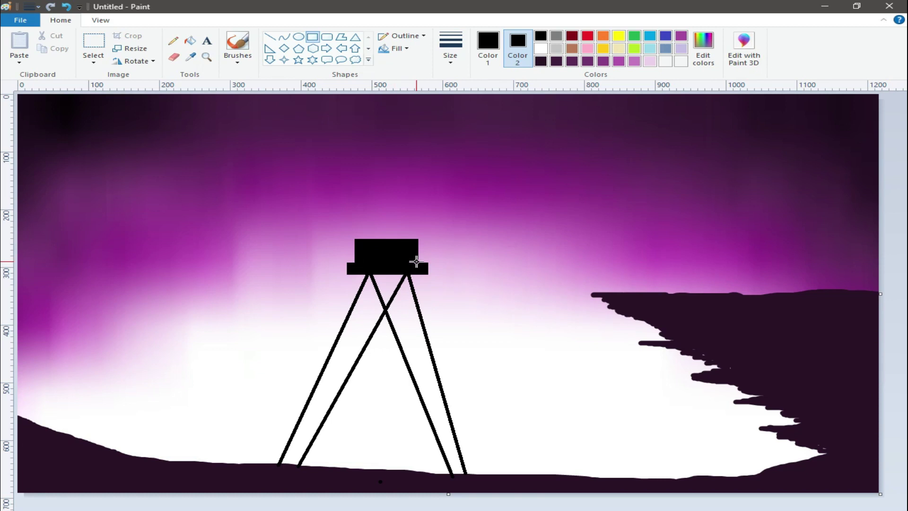
left_click(381, 353)
Step: Add a triangular roof over the cabin and duplicate the yellow window into three
left_click(355, 37)
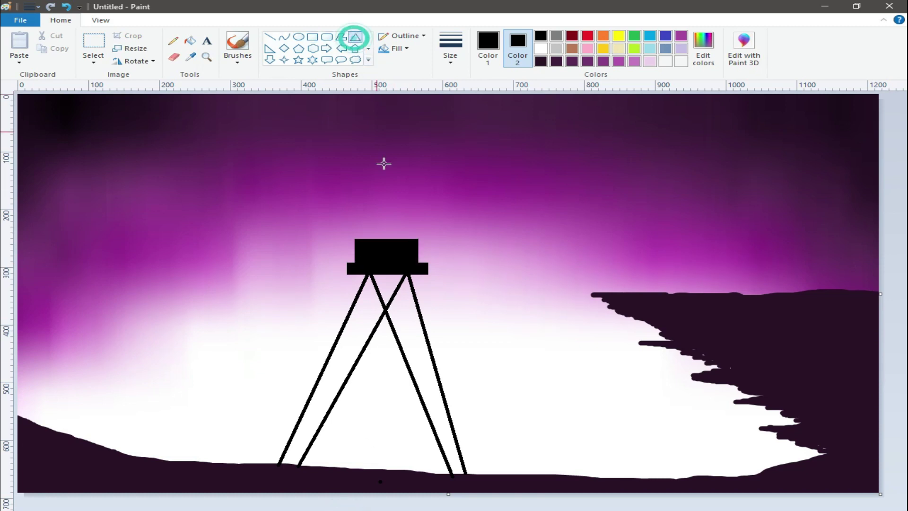
mouse_move(345, 220)
left_mouse_down()
mouse_move(423, 239)
mouse_move(384, 213)
left_mouse_up()
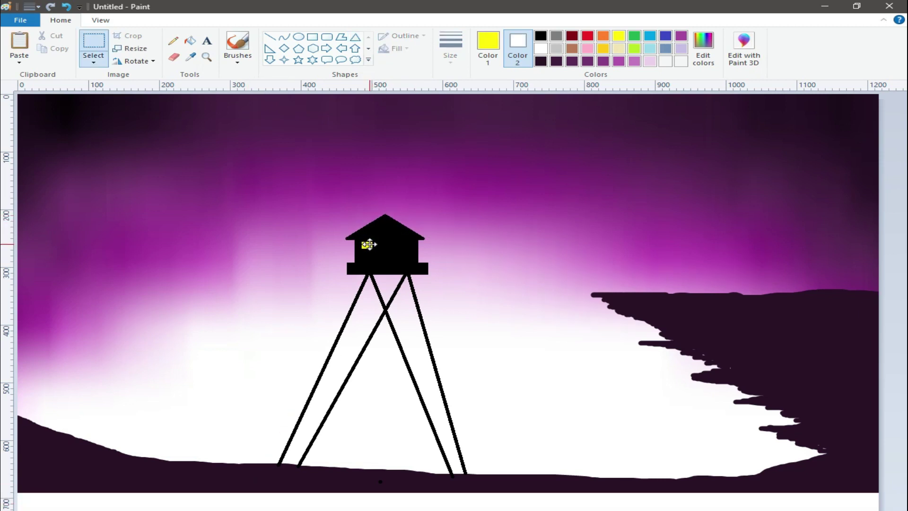
mouse_move(343, 234)
left_mouse_down()
mouse_move(398, 256)
mouse_move(410, 246)
mouse_move(390, 245)
left_mouse_up()
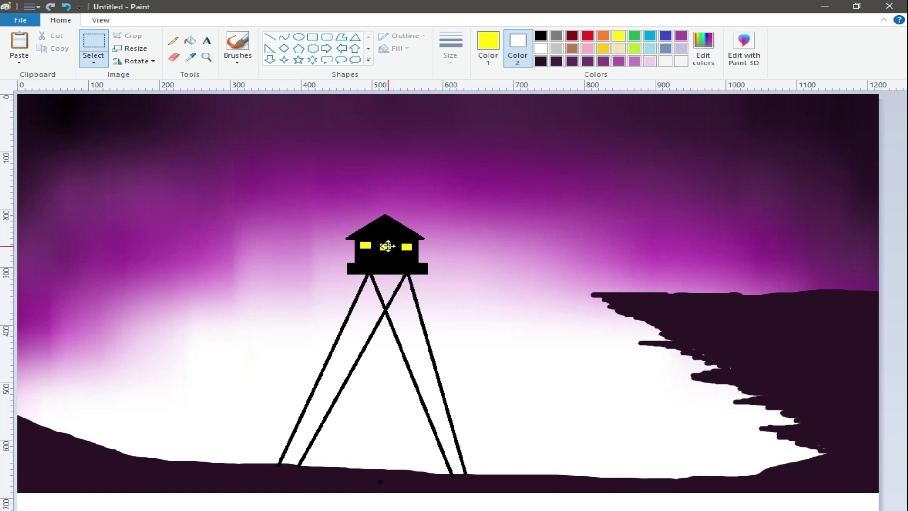
left_click_drag(366, 236, 420, 255)
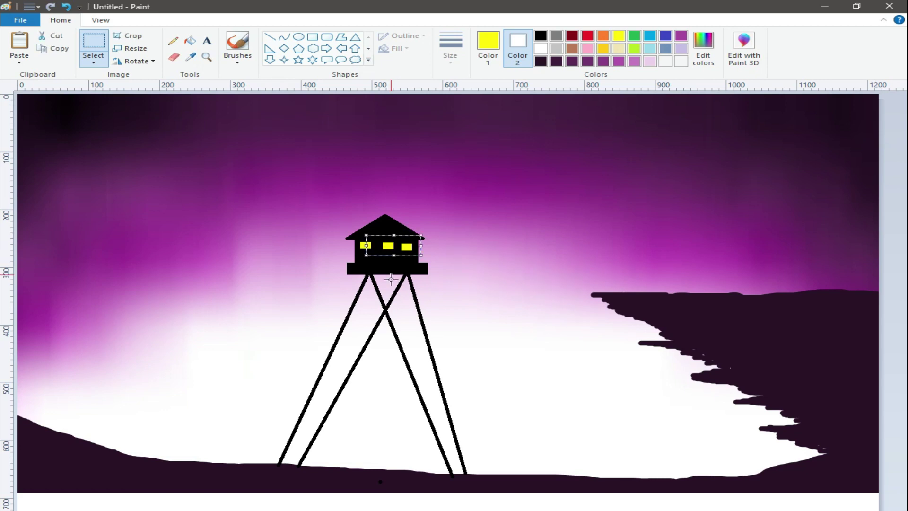
key("Escape")
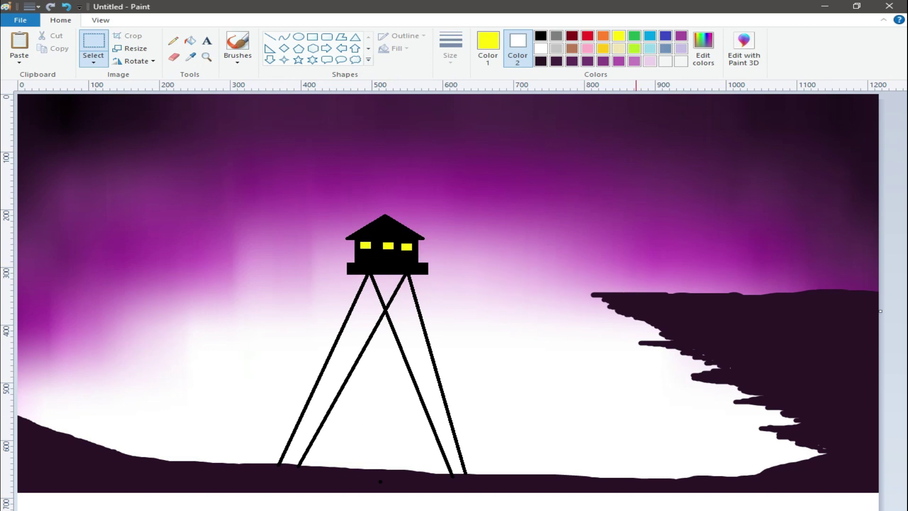
Step: Draw the first black diagonal braces between the tower legs below the cabin
left_click(270, 37)
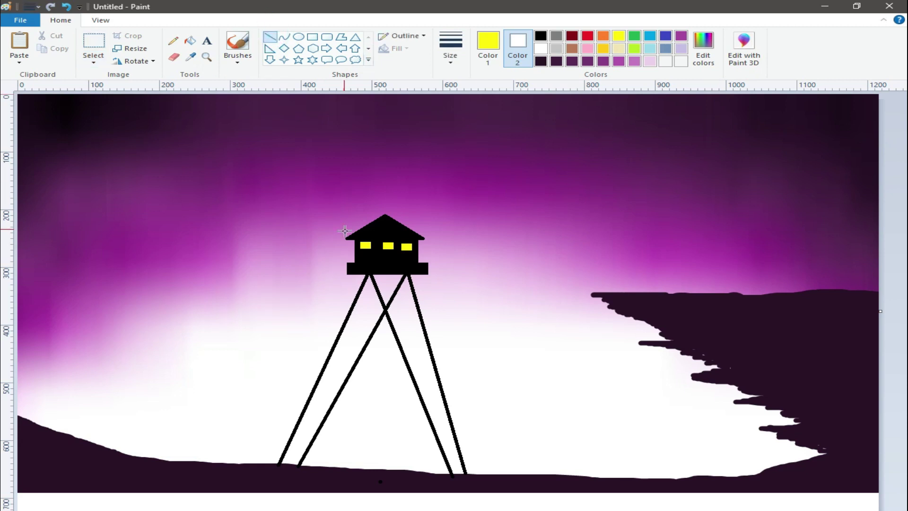
left_click_drag(368, 276, 407, 296)
left_click(487, 47)
left_click(541, 35)
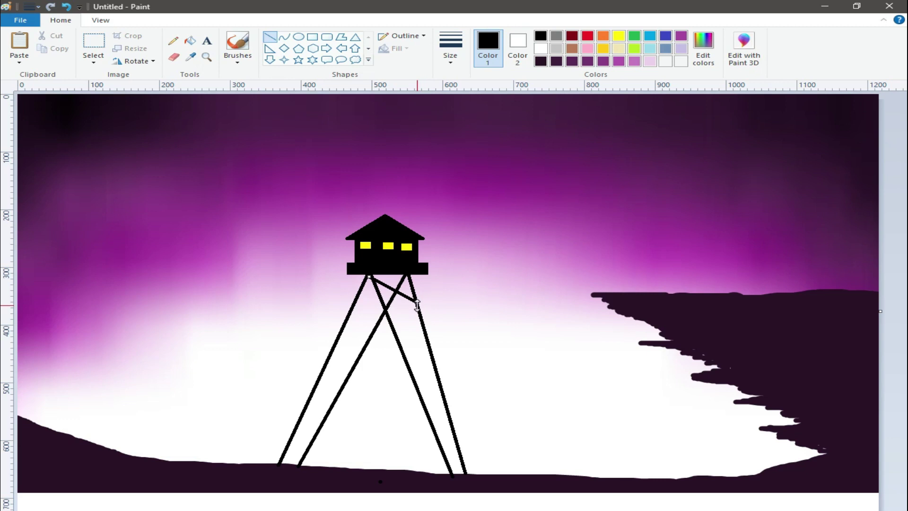
mouse_move(416, 302)
left_mouse_down()
mouse_move(344, 327)
mouse_move(433, 361)
mouse_move(314, 389)
mouse_move(450, 423)
mouse_move(324, 443)
mouse_move(279, 462)
left_mouse_up()
left_click(441, 399)
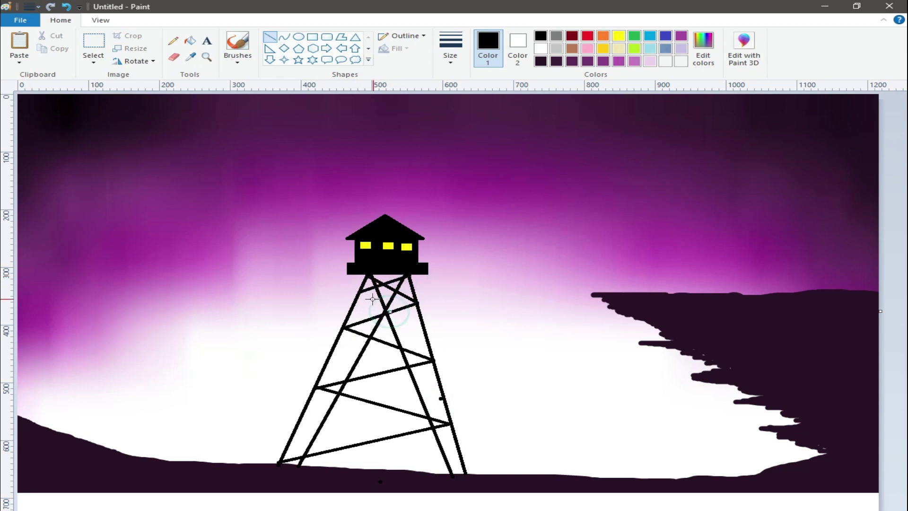
Step: Add more crossing black braces down to the bottom of the tower
left_click_drag(361, 292, 426, 332)
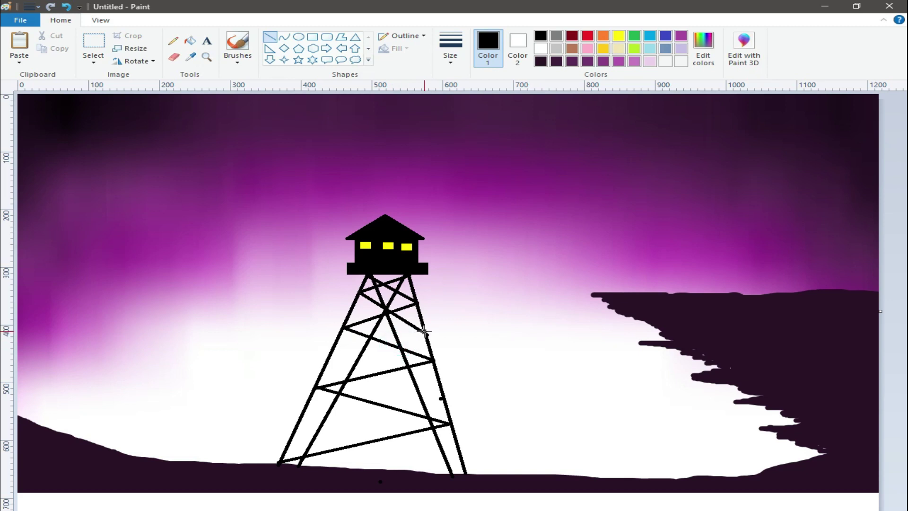
mouse_move(425, 331)
left_mouse_down()
mouse_move(331, 355)
mouse_move(441, 392)
mouse_move(300, 417)
left_mouse_up()
left_click(354, 397)
left_click(370, 419)
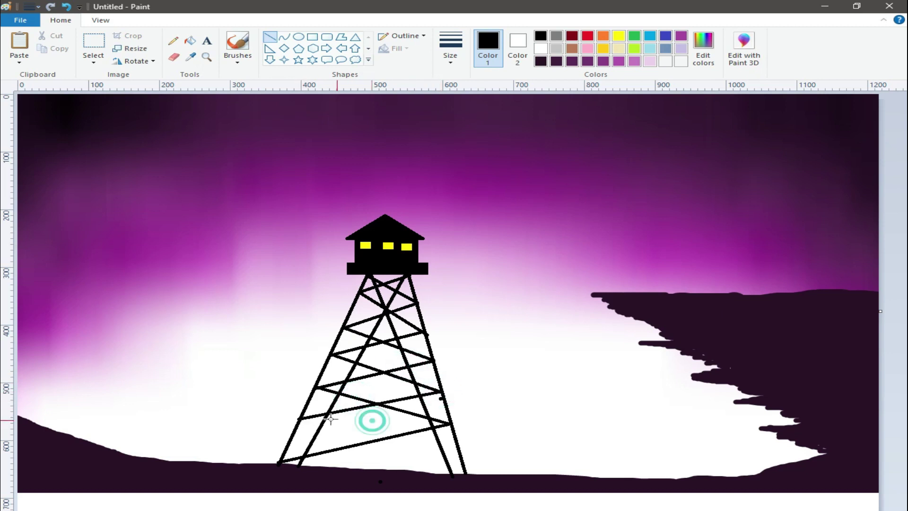
left_click_drag(300, 419, 464, 461)
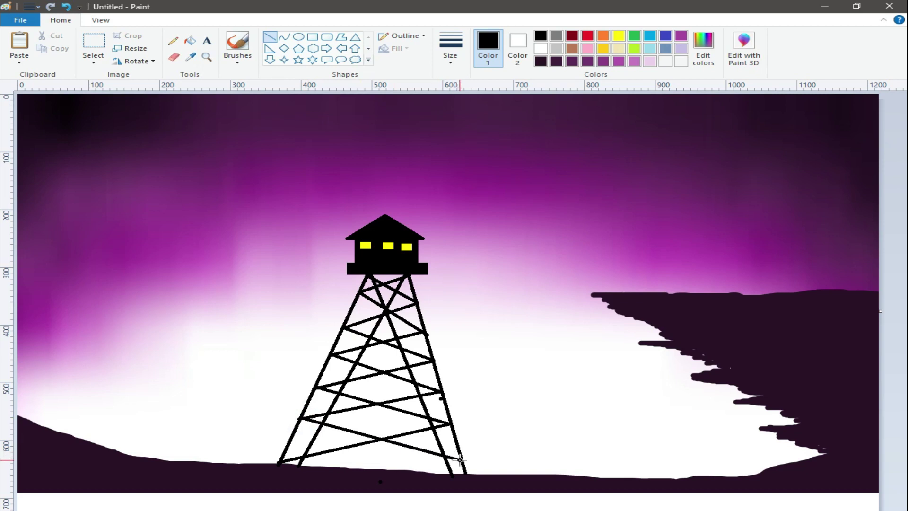
left_click(400, 394)
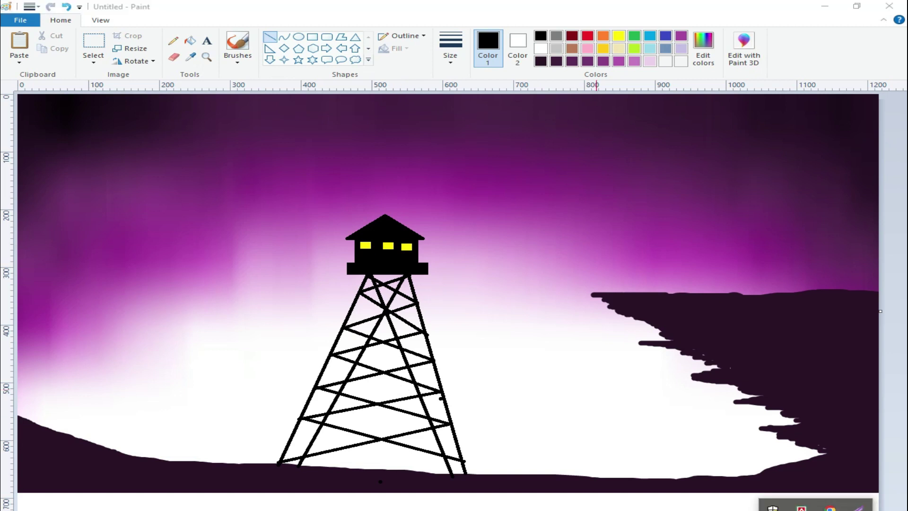
left_click(536, 506)
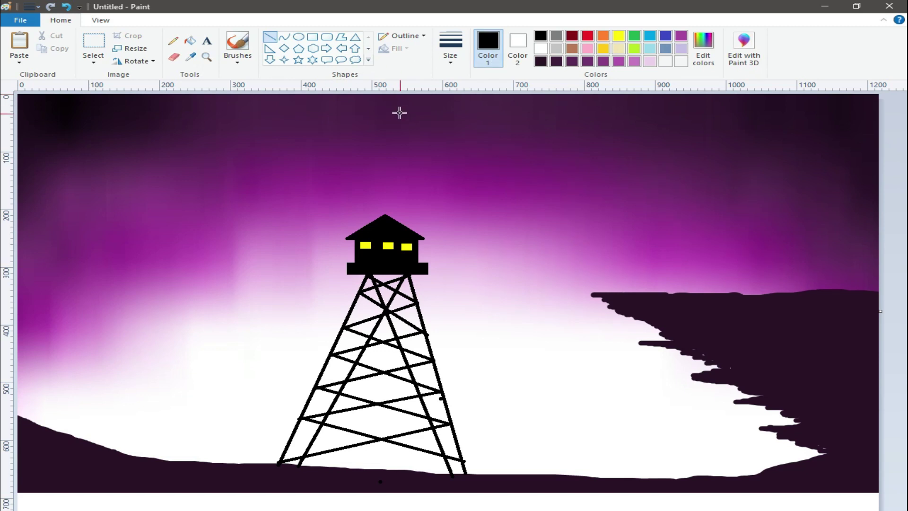
Step: Try sketching a dark purple freehand trunk on the left hill, then undo it
left_click(173, 41)
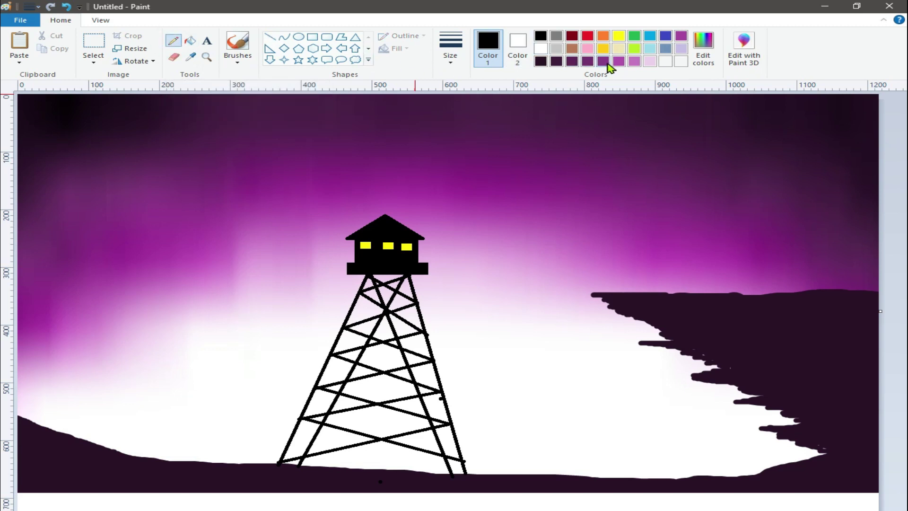
left_click(556, 61)
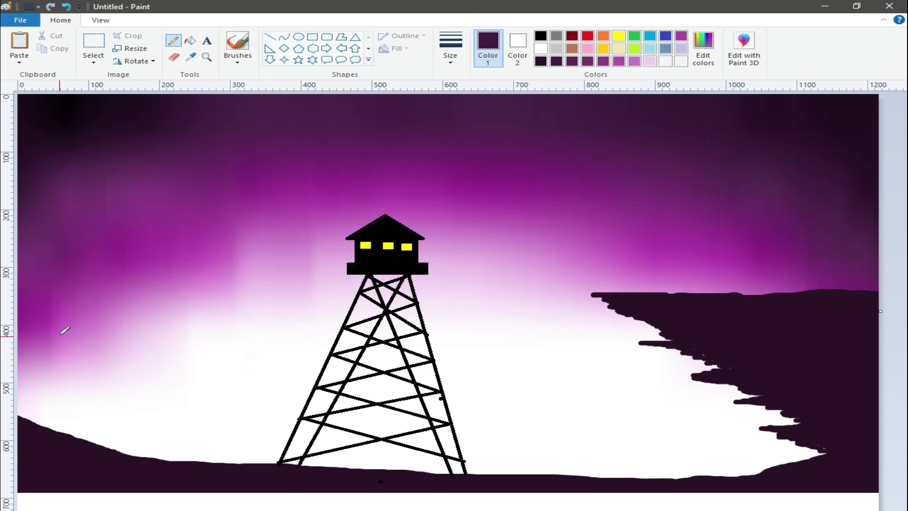
left_click_drag(58, 359, 58, 432)
left_click(450, 59)
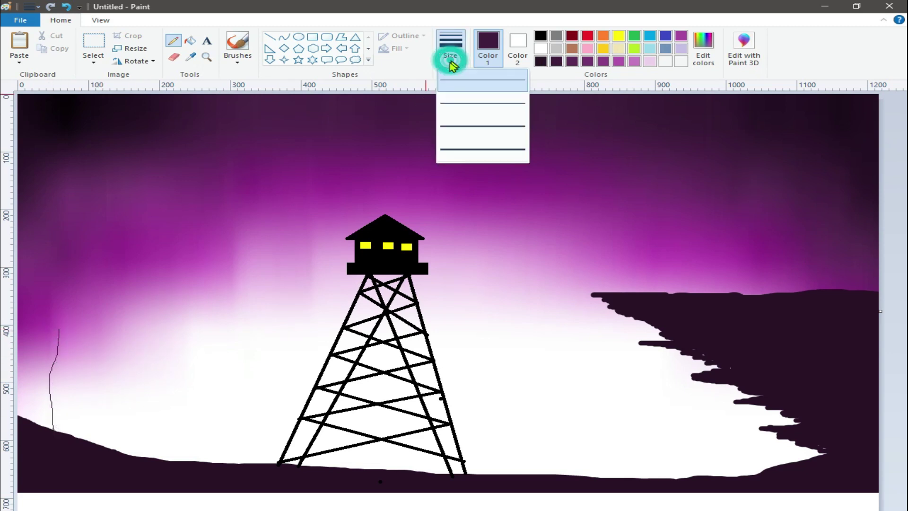
left_click(454, 97)
left_click(59, 330)
mouse_move(58, 329)
left_mouse_down()
mouse_move(54, 426)
mouse_move(59, 332)
left_mouse_up()
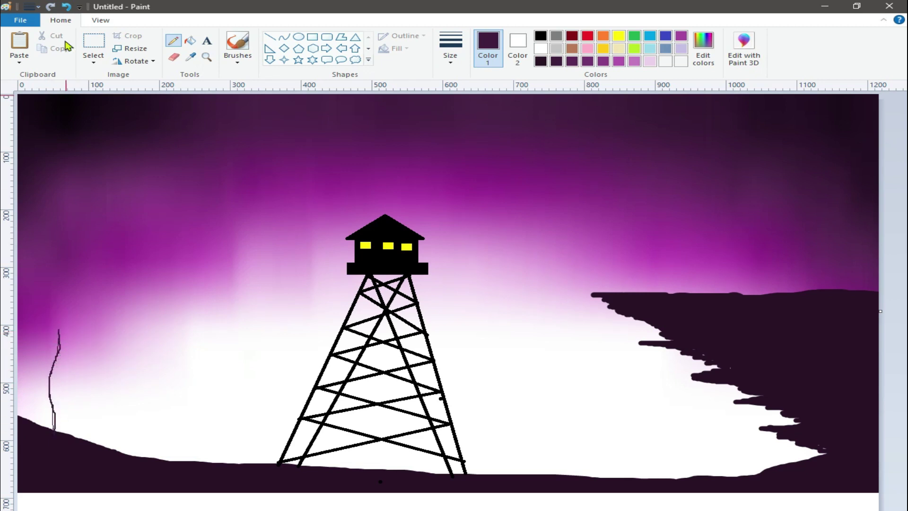
left_click(66, 6)
Step: Draw a straight, thicker dark purple trunk on the left hill
left_click(269, 38)
left_click_drag(50, 346, 51, 446)
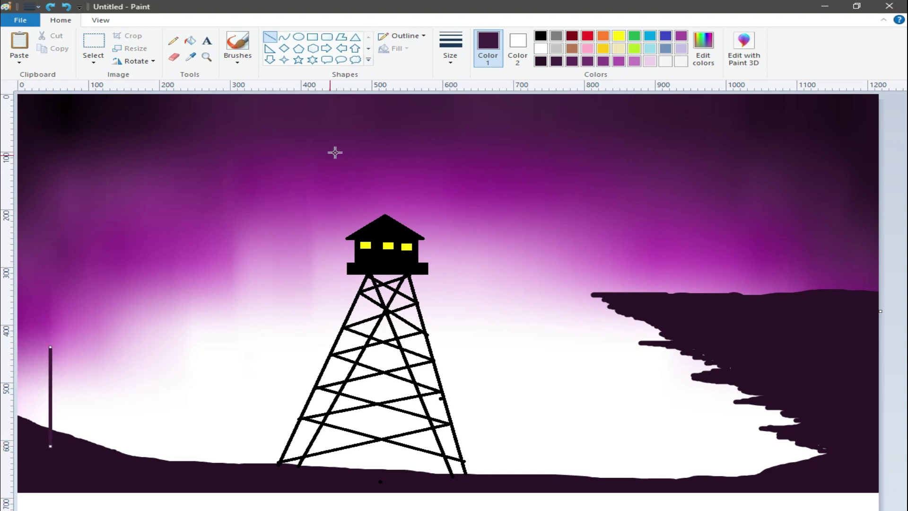
left_click(448, 53)
left_click(457, 101)
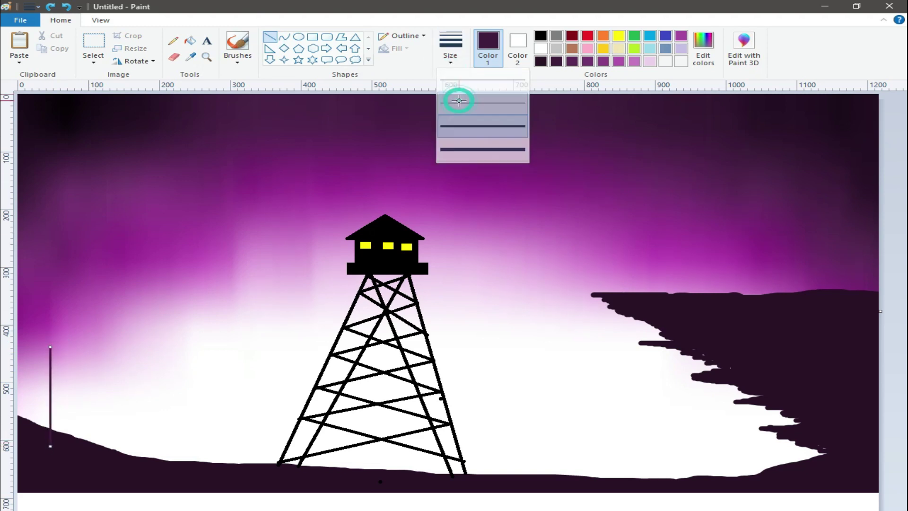
Step: Draw thin freehand branches, a twig and a small sapling beside the trunk
left_click(173, 41)
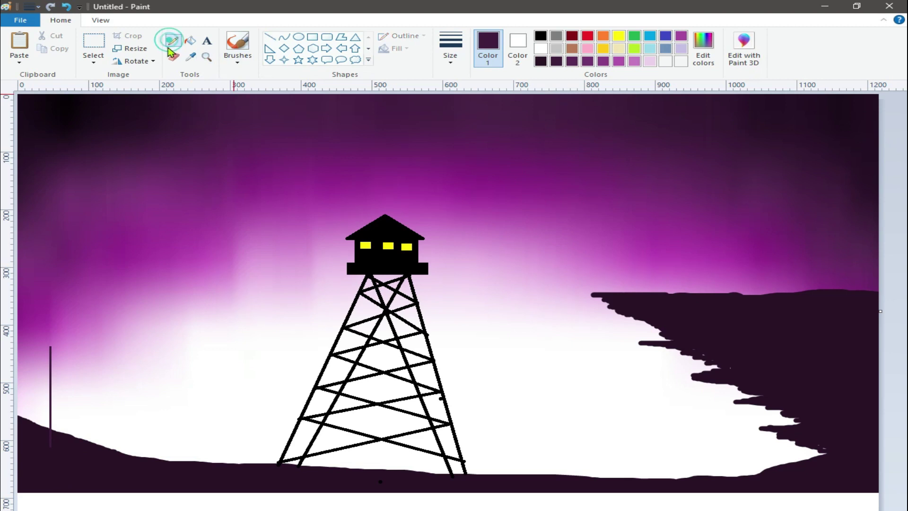
left_click(49, 347)
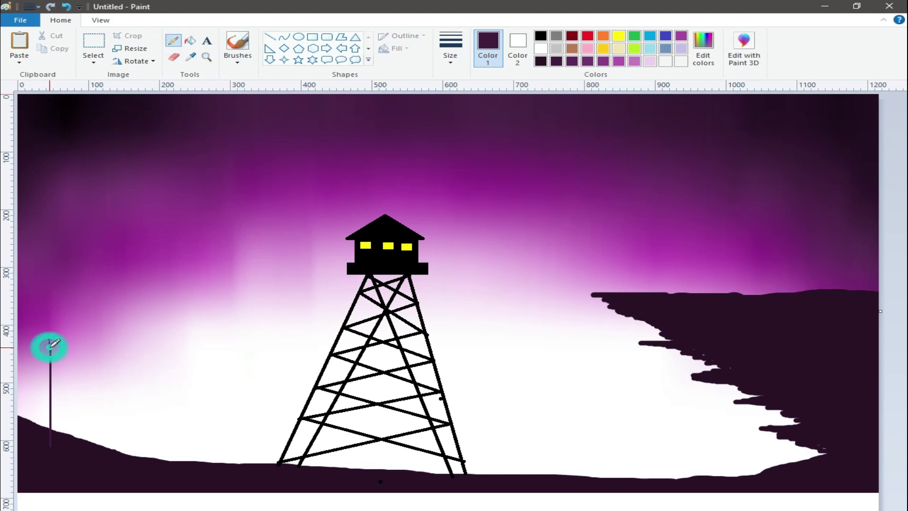
left_click_drag(36, 359, 51, 378)
left_click_drag(83, 340, 51, 393)
mouse_move(69, 361)
left_mouse_down()
mouse_move(68, 348)
mouse_move(37, 360)
left_mouse_up()
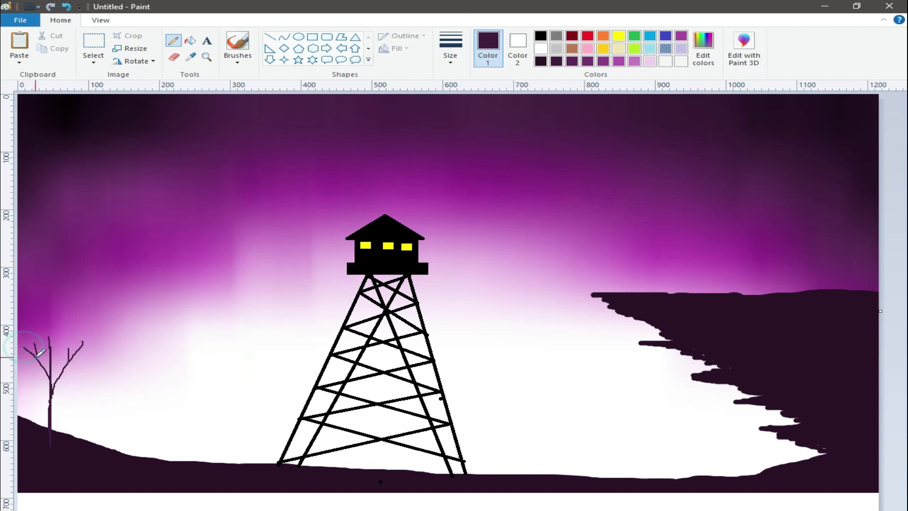
left_click_drag(62, 322, 53, 353)
left_click_drag(41, 321, 51, 340)
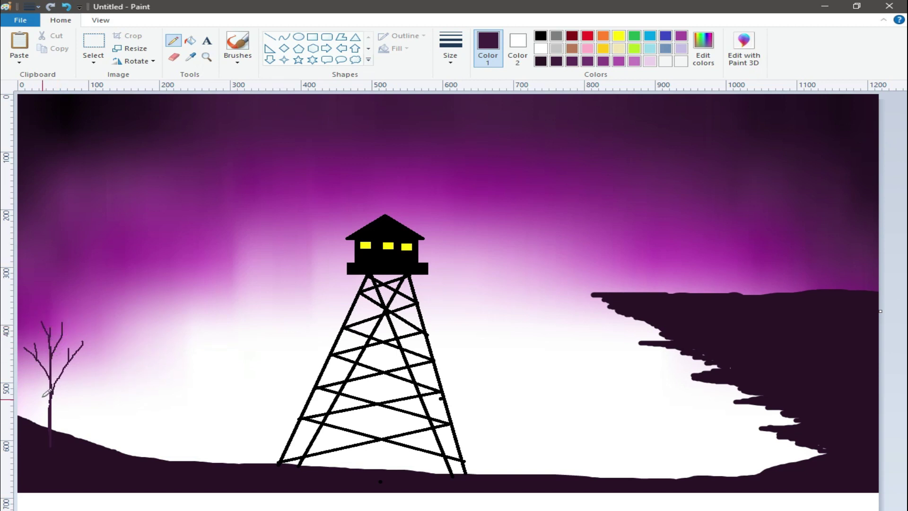
mouse_move(83, 395)
left_mouse_down()
mouse_move(81, 438)
mouse_move(94, 394)
mouse_move(85, 387)
left_mouse_up()
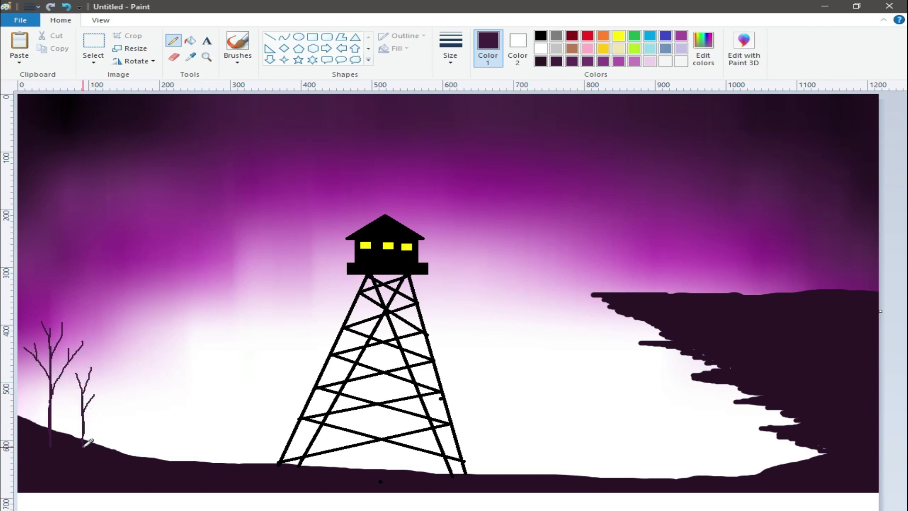
Step: Set a leafy textured brush and thickness, and dab first foliage on the left branch
left_click(237, 52)
left_click(264, 105)
left_click(450, 52)
left_click(481, 87)
left_click(22, 348)
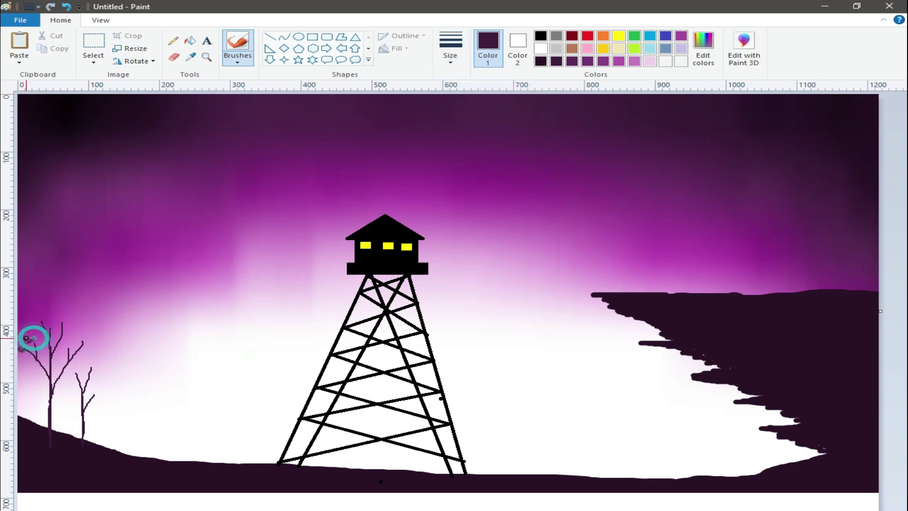
Step: Paint leafy dark purple crowns over the left tree's branches and the sapling
left_click(29, 334)
left_click_drag(29, 336, 44, 321)
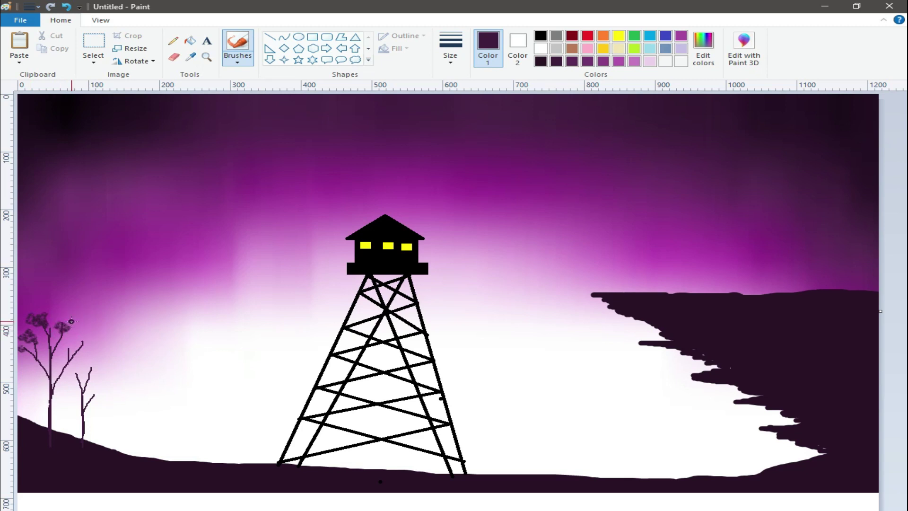
mouse_move(71, 322)
left_mouse_down()
mouse_move(49, 326)
mouse_move(74, 345)
mouse_move(56, 339)
mouse_move(112, 343)
mouse_move(80, 340)
mouse_move(99, 340)
mouse_move(85, 335)
left_mouse_up()
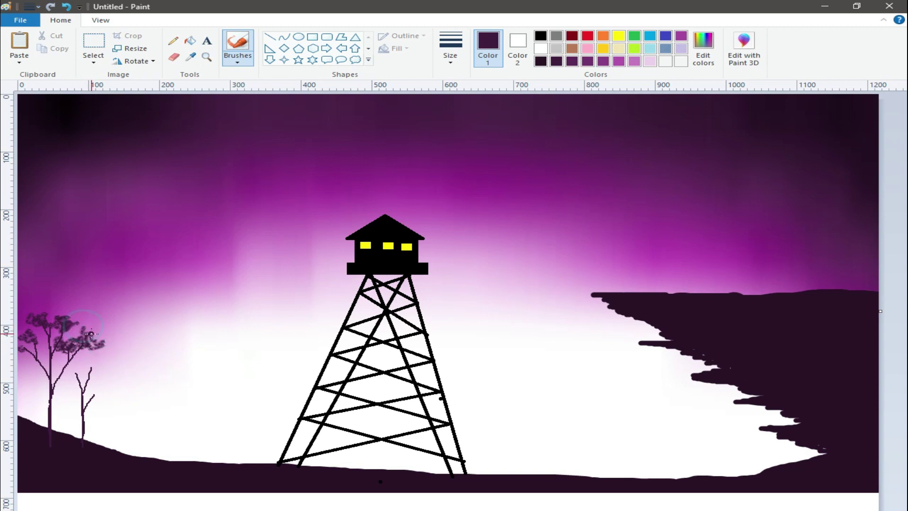
mouse_move(71, 376)
left_mouse_down()
mouse_move(61, 379)
mouse_move(91, 364)
mouse_move(93, 399)
mouse_move(89, 392)
left_mouse_up()
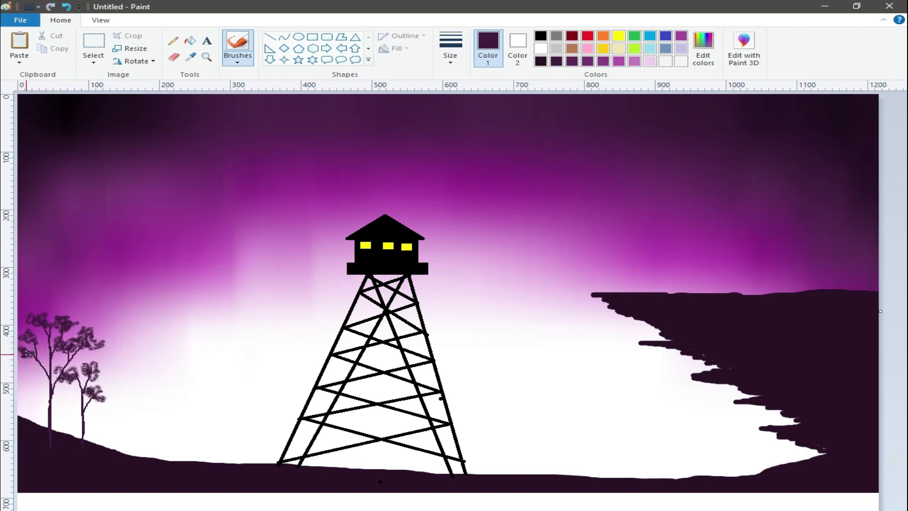
Step: Thicken the foliage on both left trees with extra leaf dabs
left_click(30, 326)
left_click(25, 327)
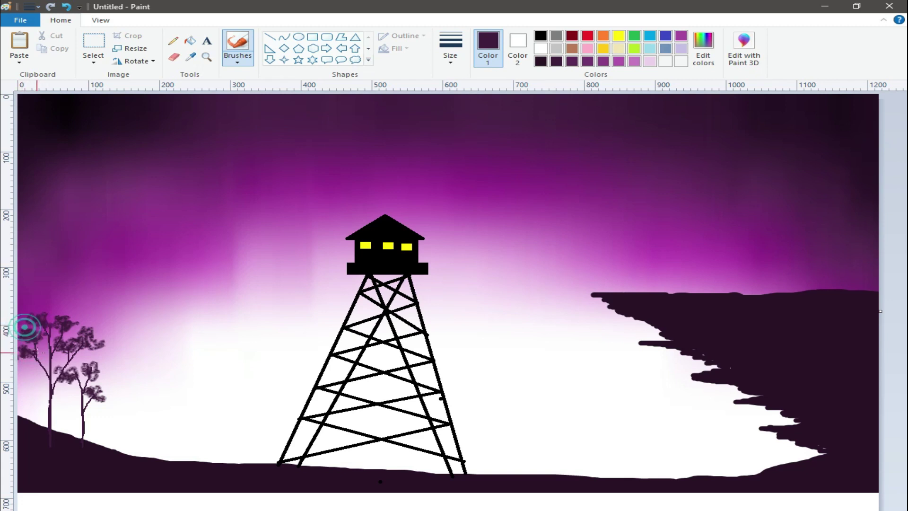
left_click_drag(34, 337, 28, 331)
left_click(28, 369)
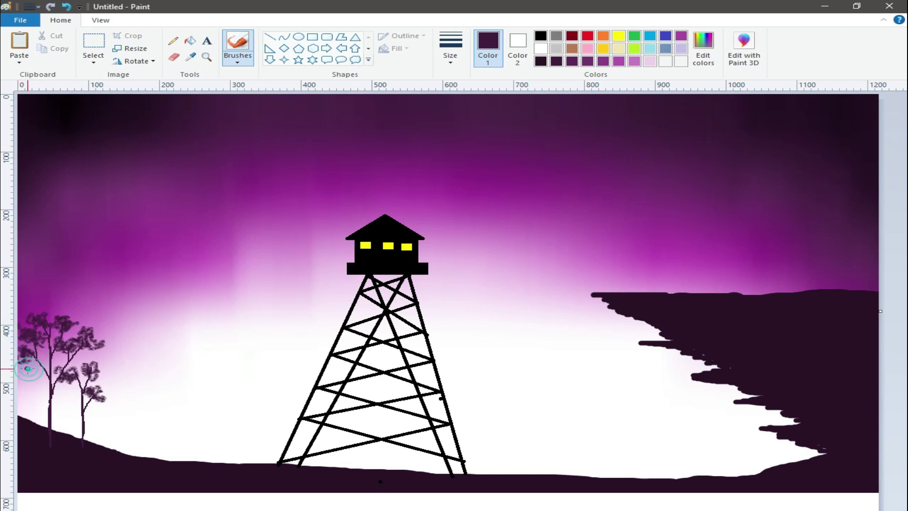
left_click(56, 335)
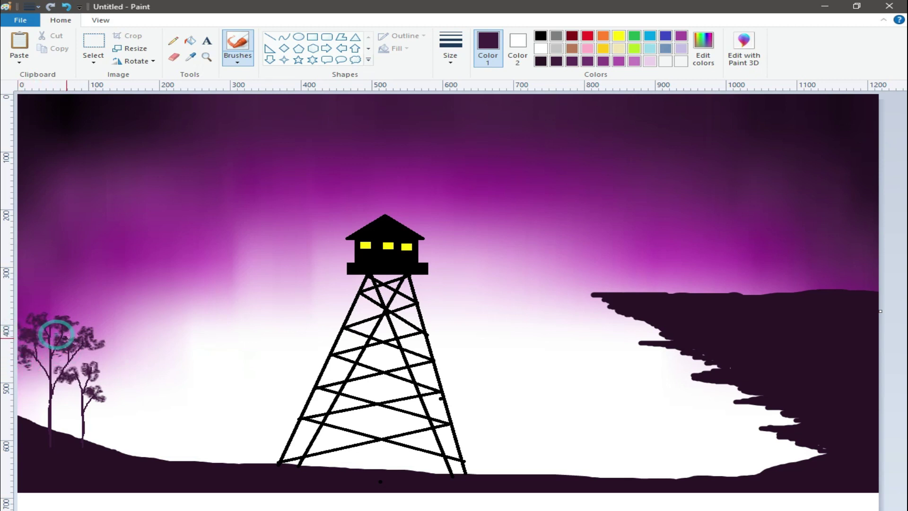
left_click(80, 377)
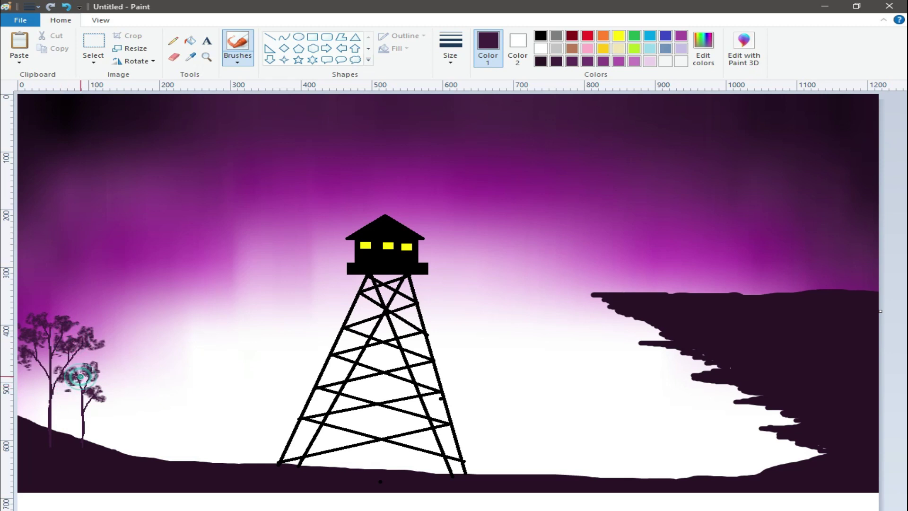
mouse_move(80, 377)
left_mouse_down()
mouse_move(70, 385)
mouse_move(75, 379)
left_mouse_up()
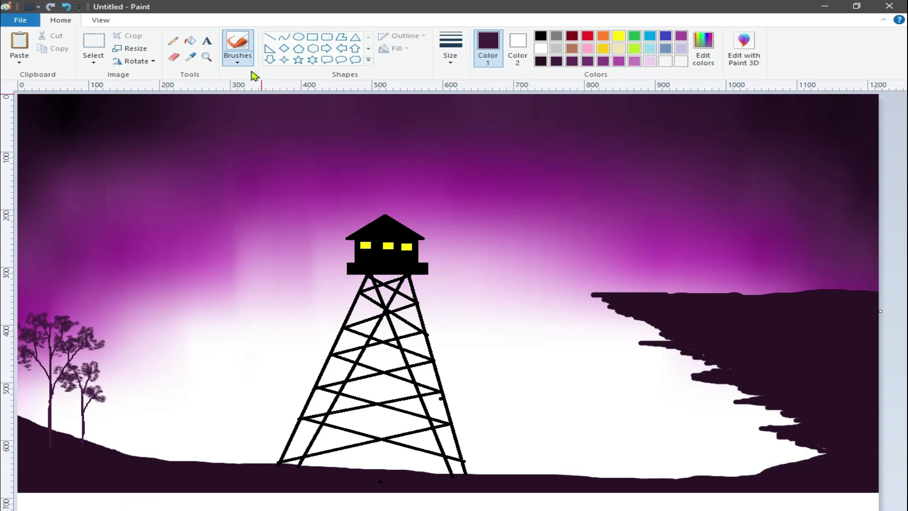
left_click(173, 40)
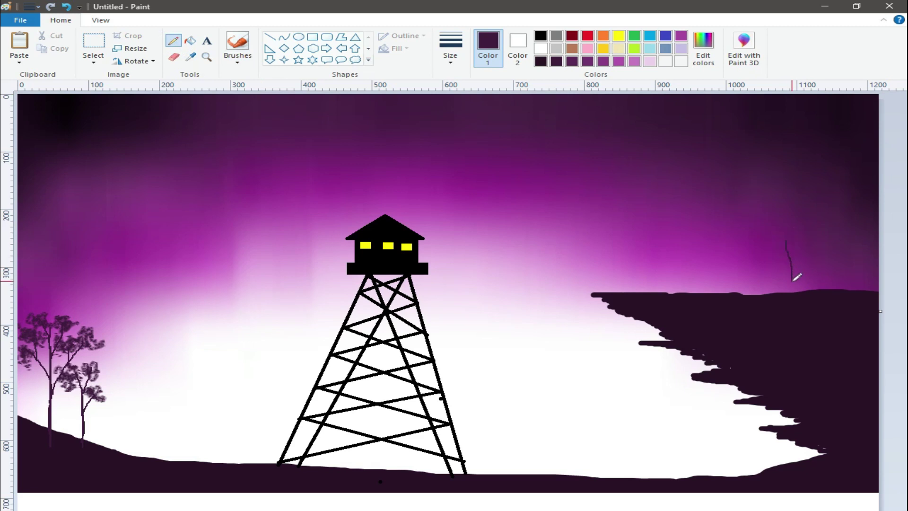
Step: Draw thin dark purple trunks and branches for several trees along the right cliff top
left_click_drag(804, 240, 794, 269)
left_click_drag(789, 221, 790, 250)
key("ctrl+z")
left_click_drag(842, 240, 838, 261)
left_click_drag(763, 244, 766, 295)
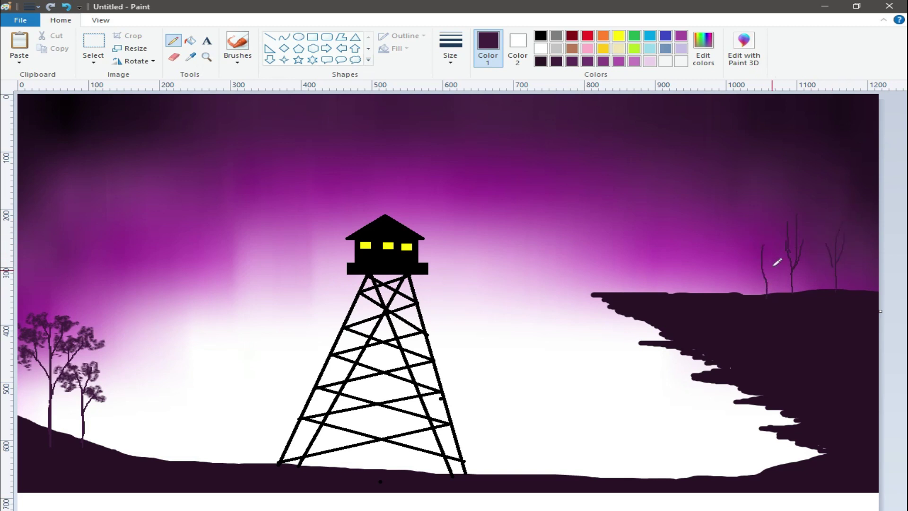
left_click_drag(847, 231, 846, 302)
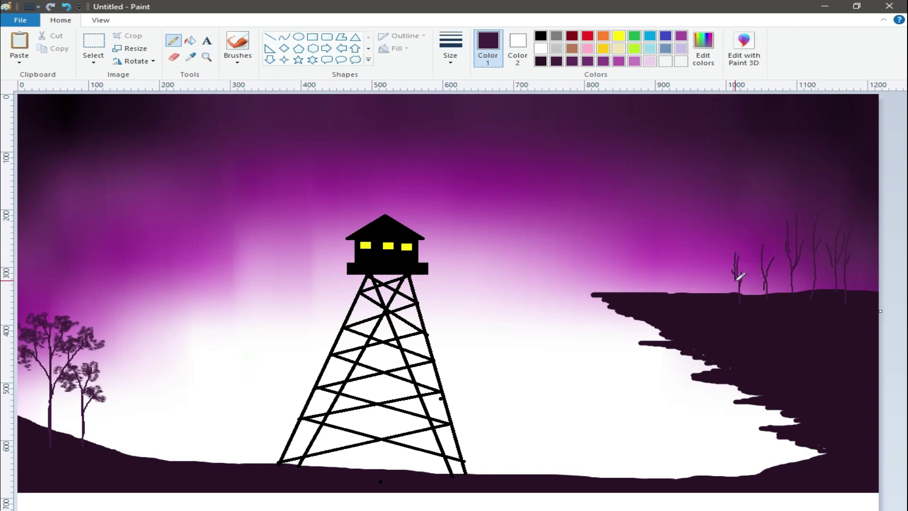
left_click_drag(755, 234, 753, 299)
Step: Begin dark purple foliage on the right cliff trees with a soft brush
left_click(237, 60)
left_click_drag(724, 269, 732, 272)
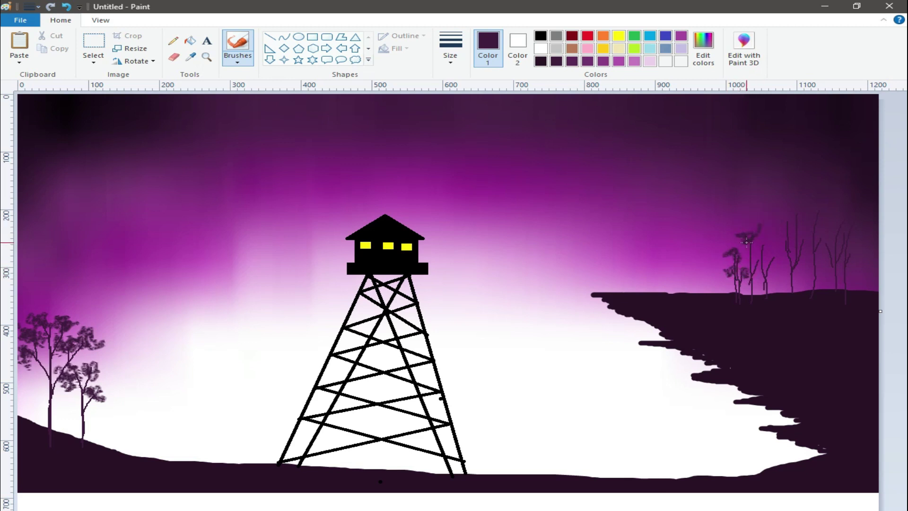
mouse_move(747, 268)
left_mouse_down()
mouse_move(762, 249)
mouse_move(780, 261)
left_mouse_up()
left_click_drag(809, 222, 782, 220)
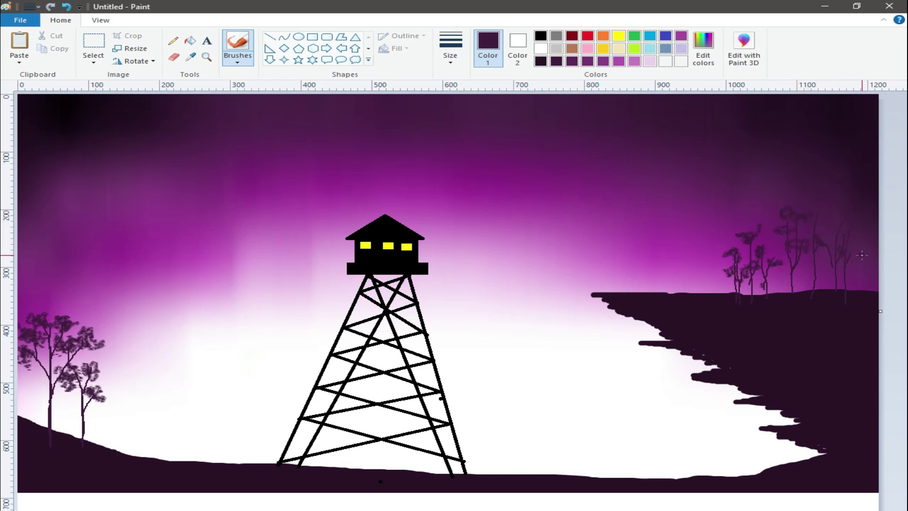
left_click(841, 222)
Step: Build up leaf clusters on the left group of right-cliff trees
left_click(779, 247)
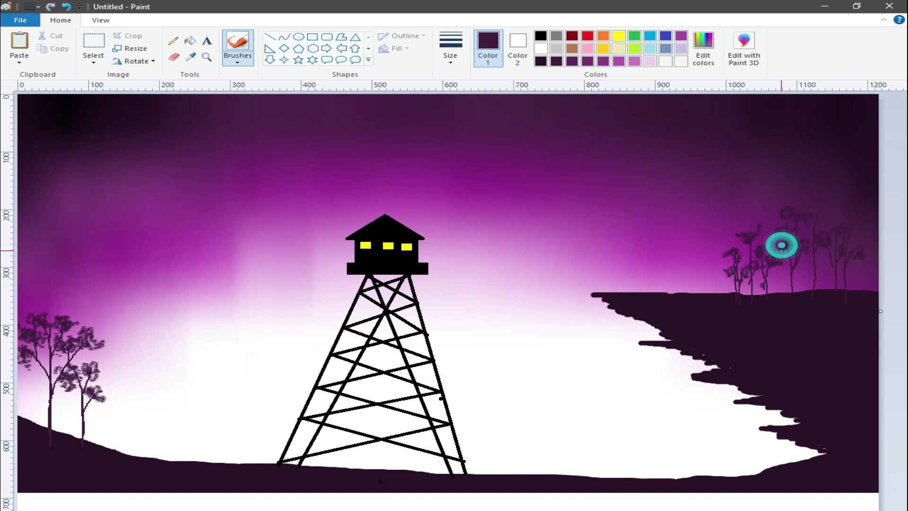
left_click(781, 265)
left_click(751, 249)
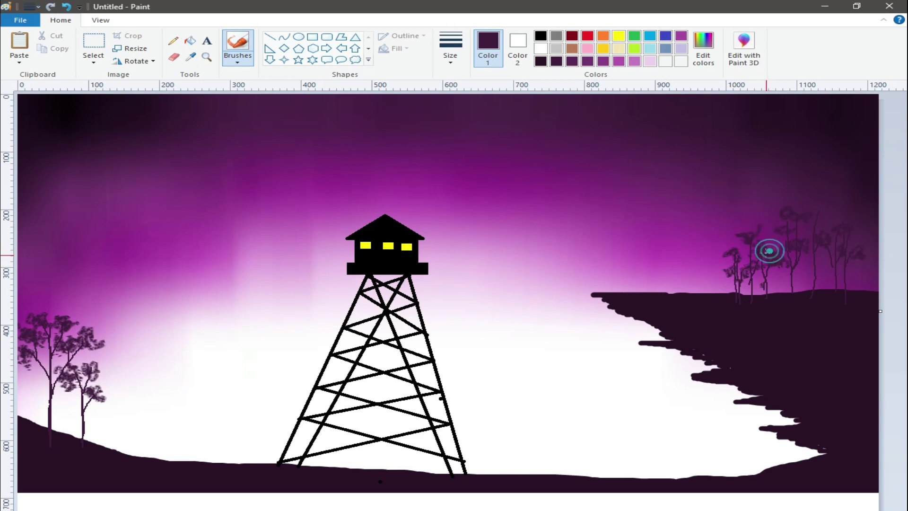
left_click(745, 239)
left_click(757, 235)
left_click(734, 220)
left_click(740, 253)
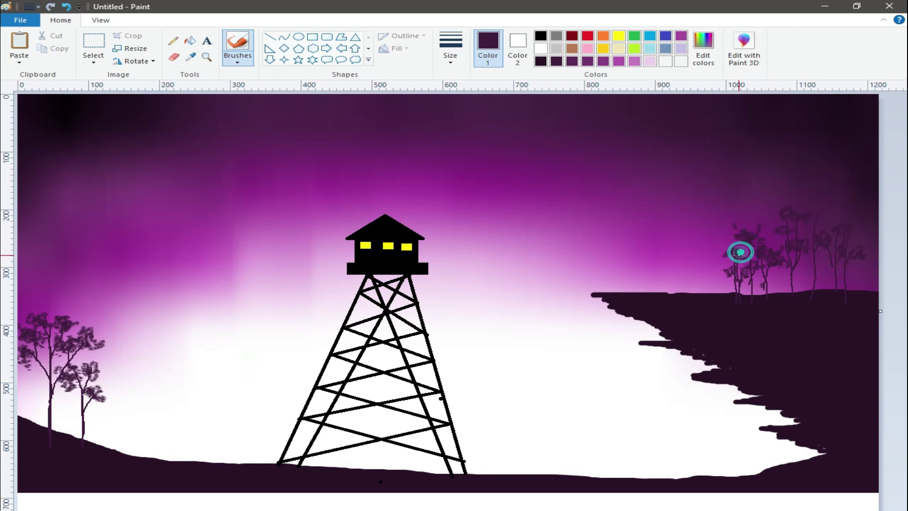
left_click(741, 252)
left_click(726, 255)
left_click(724, 274)
left_click(741, 261)
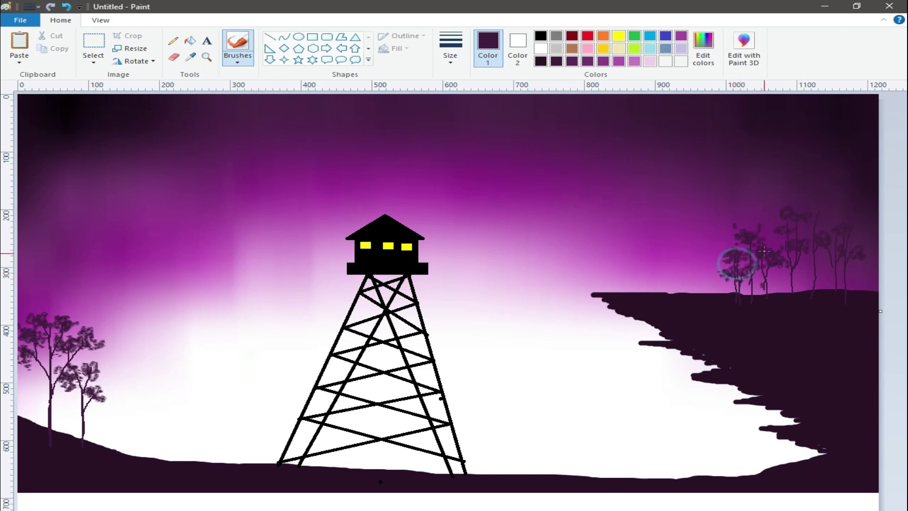
Step: Fill in foliage across the middle and far-right trees along the treeline
left_click(782, 235)
left_click(827, 259)
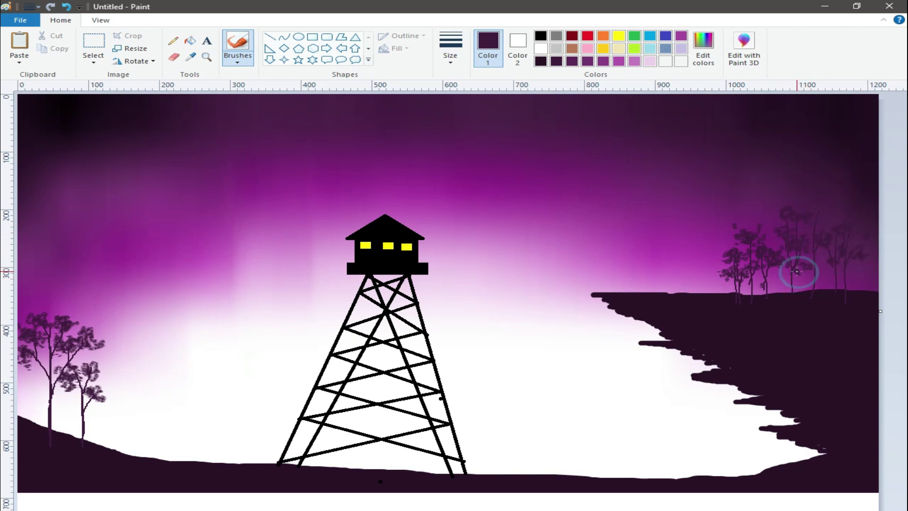
left_click(796, 272)
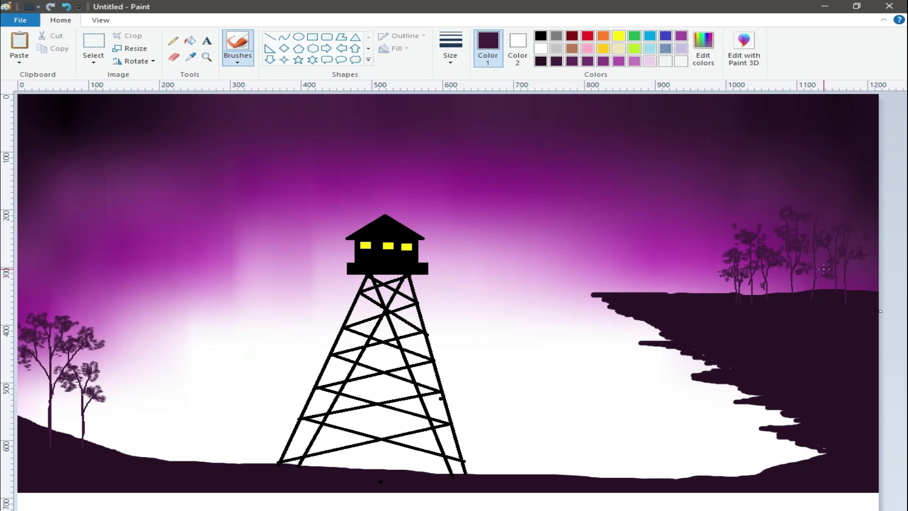
left_click(856, 261)
left_click(867, 262)
left_click(826, 242)
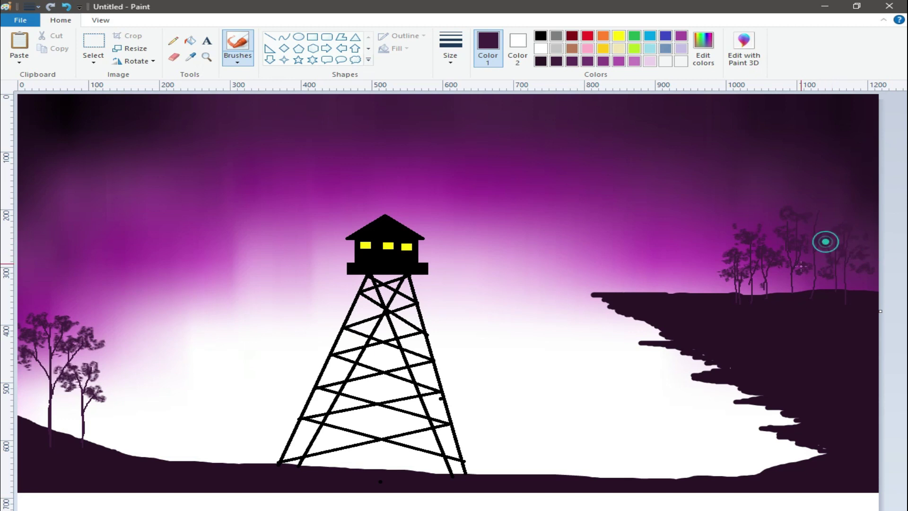
left_click(775, 273)
left_click(798, 279)
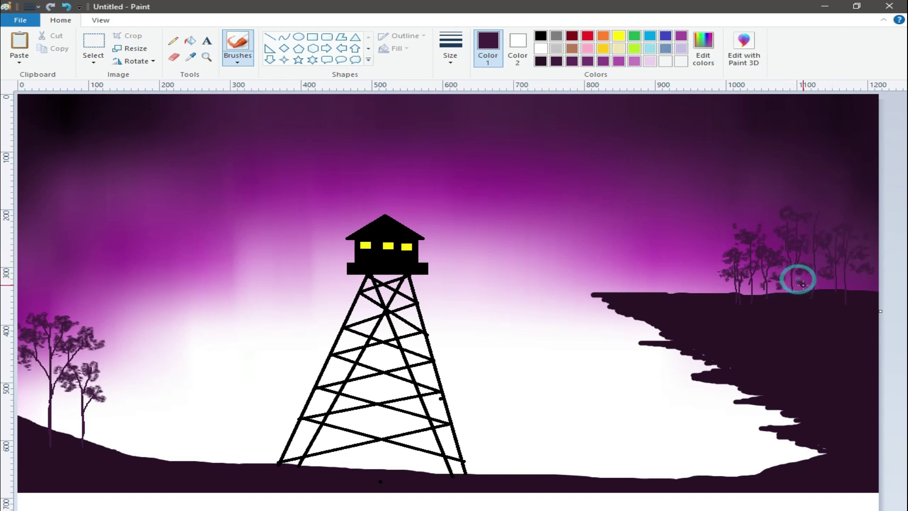
left_click(826, 279)
left_click(856, 280)
left_click(755, 235)
left_click(722, 234)
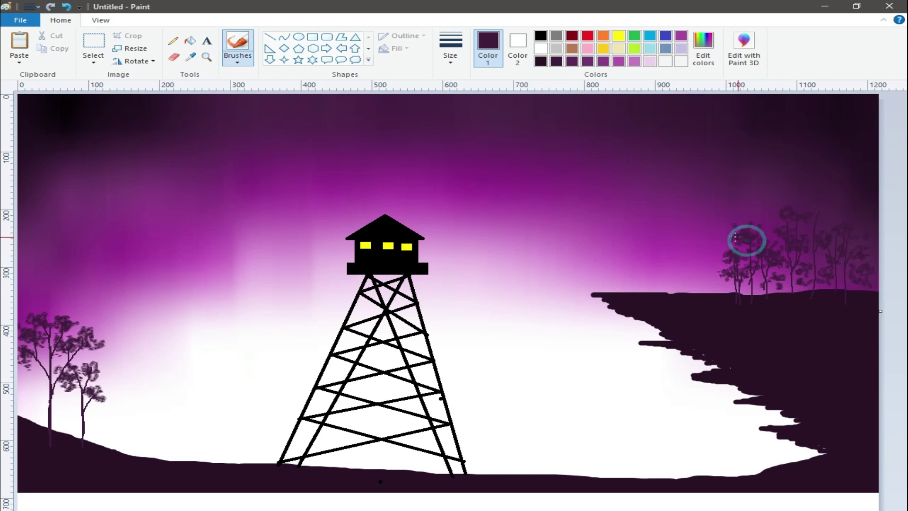
left_click(759, 236)
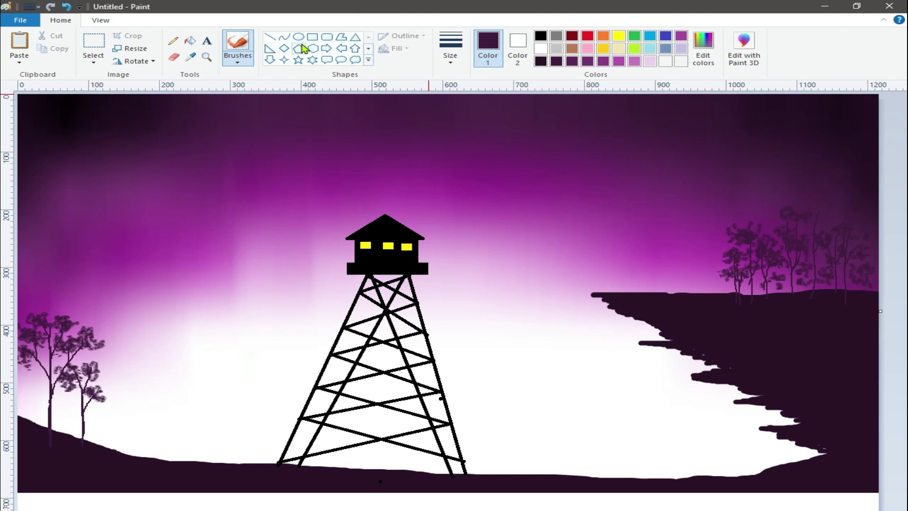
Step: Sample light pink from the sky and draw a filled pale pink oval moon near the top
left_click(299, 37)
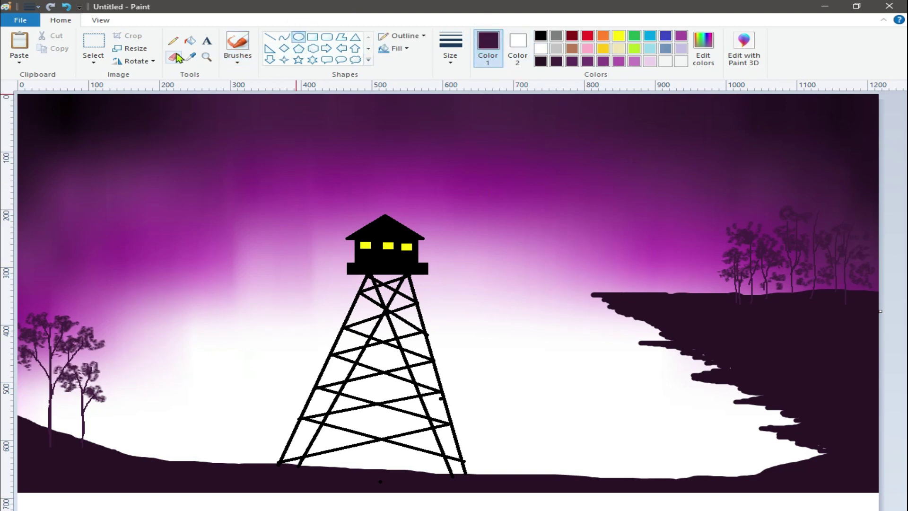
left_click(190, 57)
left_click(494, 257)
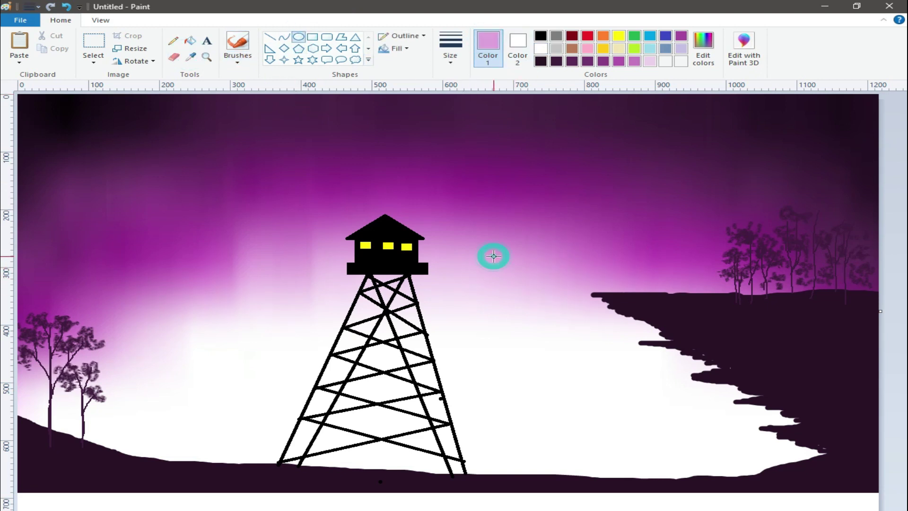
left_click(487, 44)
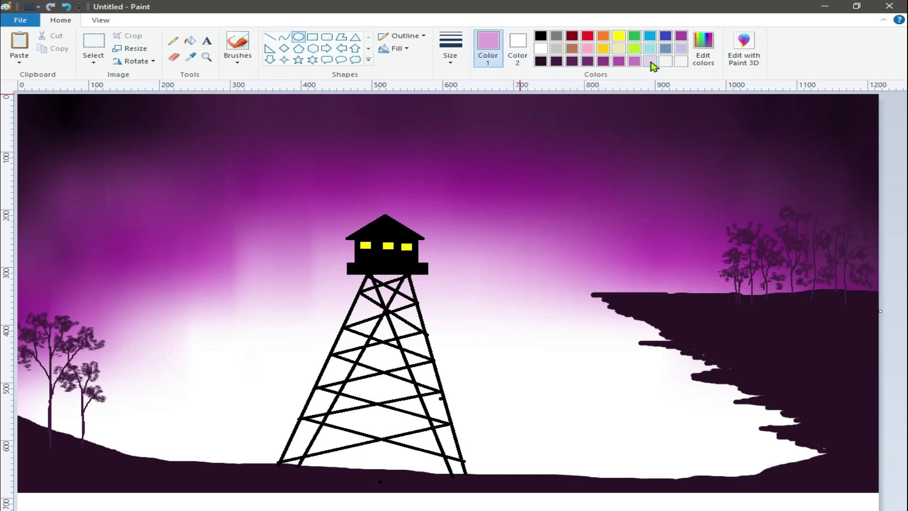
left_click(517, 45)
left_click(650, 61)
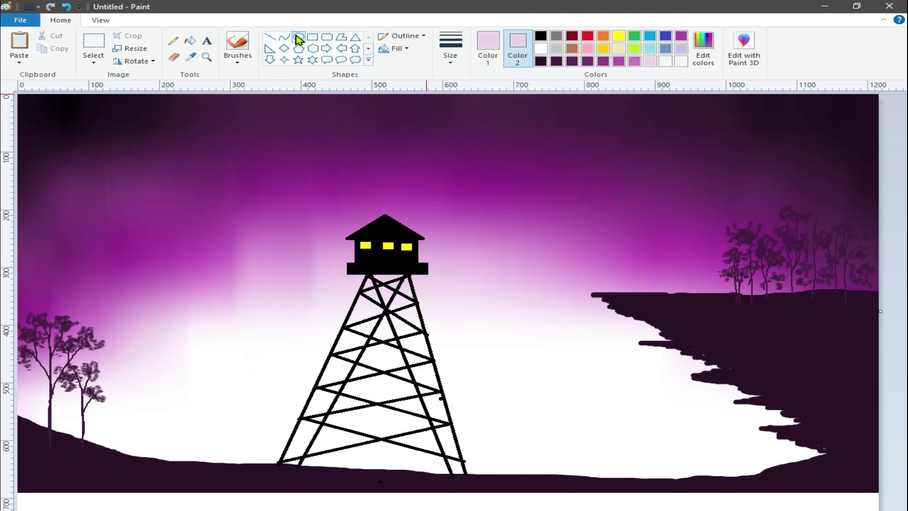
left_click_drag(446, 114, 554, 205)
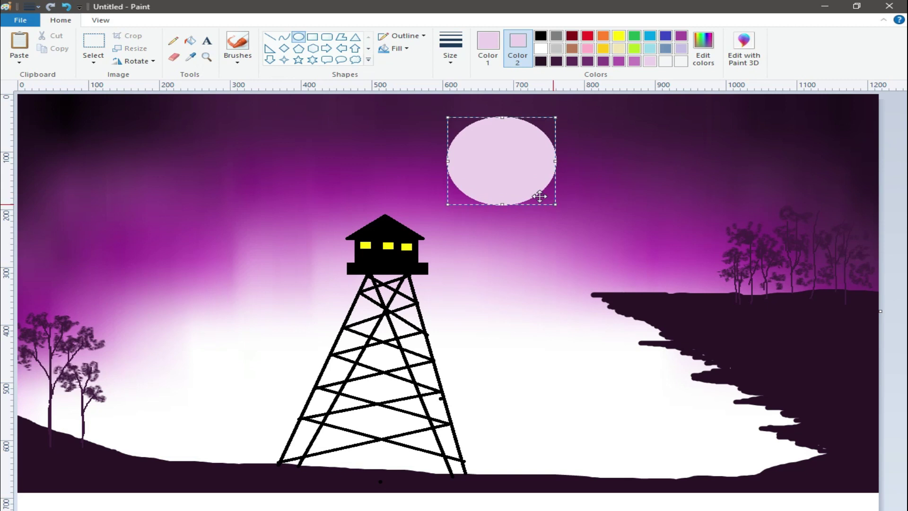
left_click_drag(504, 174, 495, 156)
Step: Draw solid-filled pink five-point stars across the upper sky
left_click(298, 60)
left_click(397, 48)
left_click(398, 76)
left_click_drag(163, 126, 174, 137)
left_click_drag(69, 122, 78, 131)
left_click_drag(51, 202, 61, 211)
left_click_drag(275, 131, 284, 140)
left_click_drag(654, 158, 660, 168)
left_click_drag(781, 133, 799, 147)
Step: Scatter more small pink stars around the left, right and central sky
left_click_drag(582, 231, 592, 241)
left_click_drag(162, 245, 171, 254)
left_click_drag(328, 183, 345, 200)
left_click_drag(359, 113, 369, 123)
left_click_drag(821, 167, 835, 180)
left_click_drag(716, 111, 726, 121)
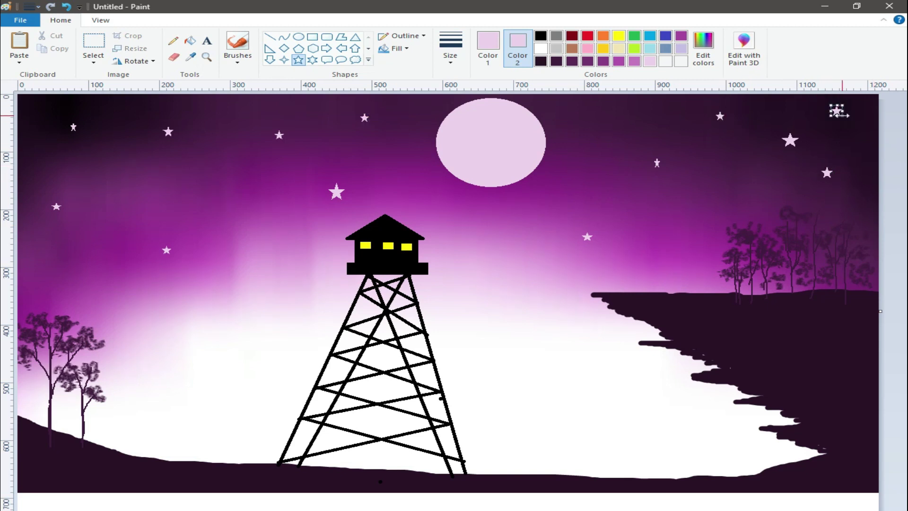
left_click_drag(51, 282, 62, 295)
left_click_drag(235, 275, 244, 283)
left_click_drag(497, 218, 507, 227)
Step: Add a star in the right sky, then dot tiny pencil stars across the upper-left sky
left_click_drag(656, 259, 665, 269)
left_click(173, 41)
left_click(177, 119)
left_click(197, 138)
left_click(172, 165)
left_click(140, 157)
left_click(119, 113)
left_click(89, 155)
left_click(44, 142)
Step: Dot a scatter of tiny stars down and back up the left side of the sky
left_click(36, 198)
left_click(41, 219)
left_click(38, 242)
left_click(65, 253)
left_click(77, 226)
left_click(94, 206)
left_click(129, 229)
left_click(117, 258)
left_click(135, 272)
left_click(218, 244)
left_click(230, 184)
left_click(226, 130)
Step: Sprinkle tiny star dots near the moon and above the tower
left_click(260, 117)
left_click(315, 125)
left_click(335, 144)
left_click(403, 119)
left_click(429, 106)
left_click(411, 165)
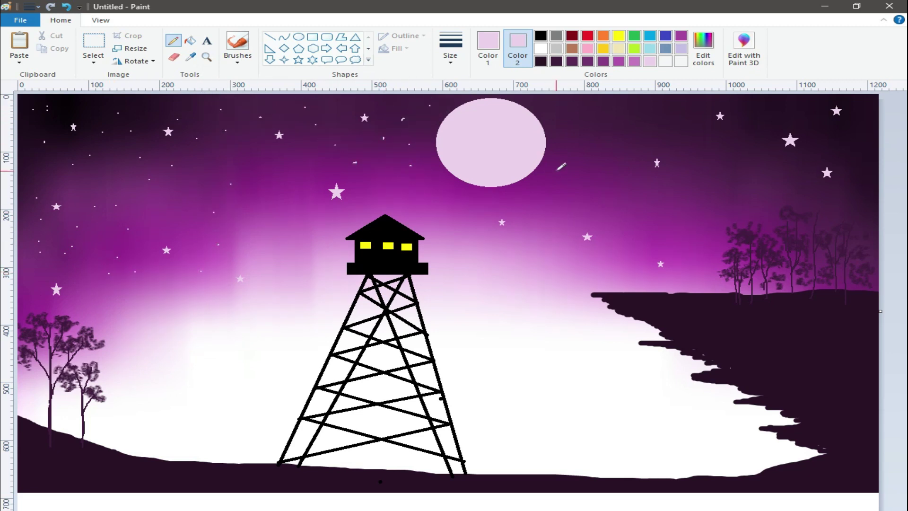
Step: Dot tiny stars across the sky to the right of the moon
left_click(581, 114)
left_click(623, 104)
left_click(611, 128)
left_click(608, 165)
left_click(648, 203)
left_click(715, 195)
left_click(682, 109)
left_click(698, 137)
left_click(746, 111)
left_click(789, 111)
left_click(811, 125)
Step: Add tiny star dots in the upper-right sky toward the far edge
left_click(850, 154)
left_click(870, 140)
left_click(850, 191)
left_click(753, 199)
left_click(709, 228)
left_click(658, 195)
left_click(700, 167)
Step: Dot tiny stars low in the left sky and a first pink dot on the left treetop
left_click(290, 245)
left_click(237, 264)
left_click(183, 298)
left_click(125, 334)
left_click(65, 316)
left_click(214, 278)
Step: Speckle the left tree tops and lower left foliage with pink dots
left_click(28, 316)
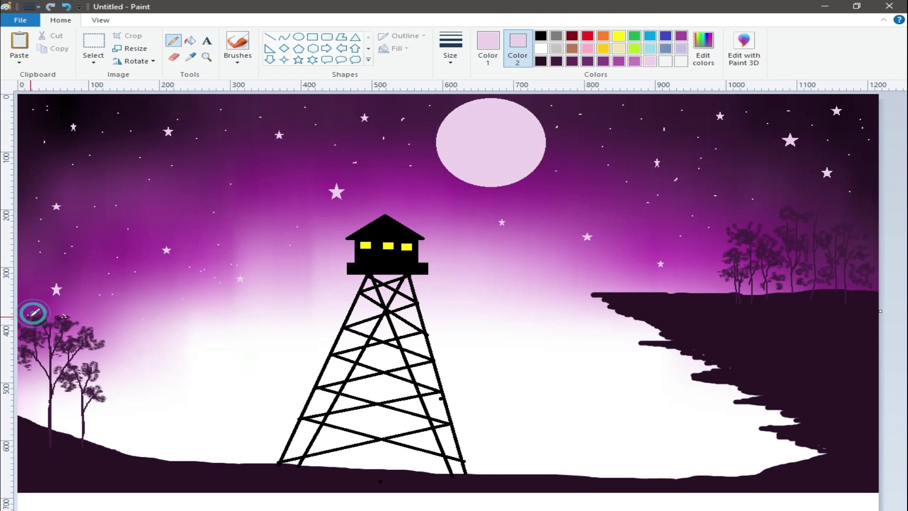
left_click(69, 323)
left_click(86, 330)
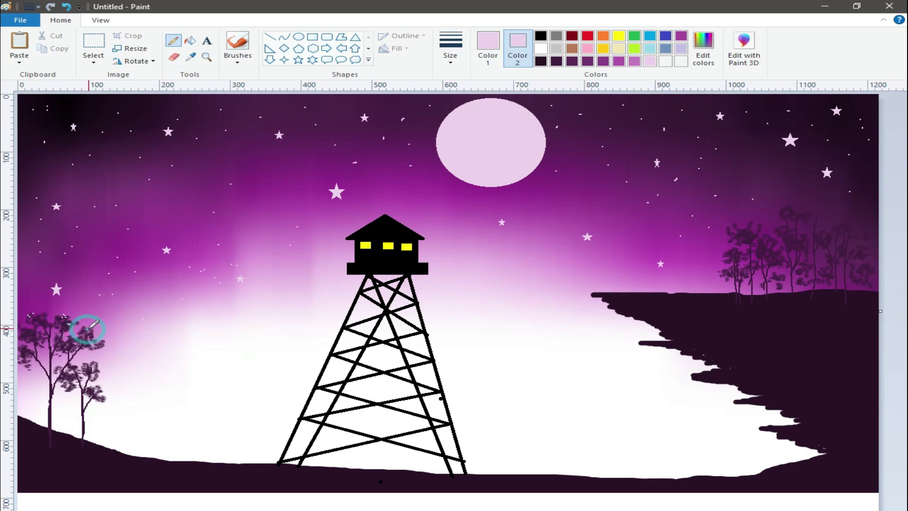
left_click(88, 334)
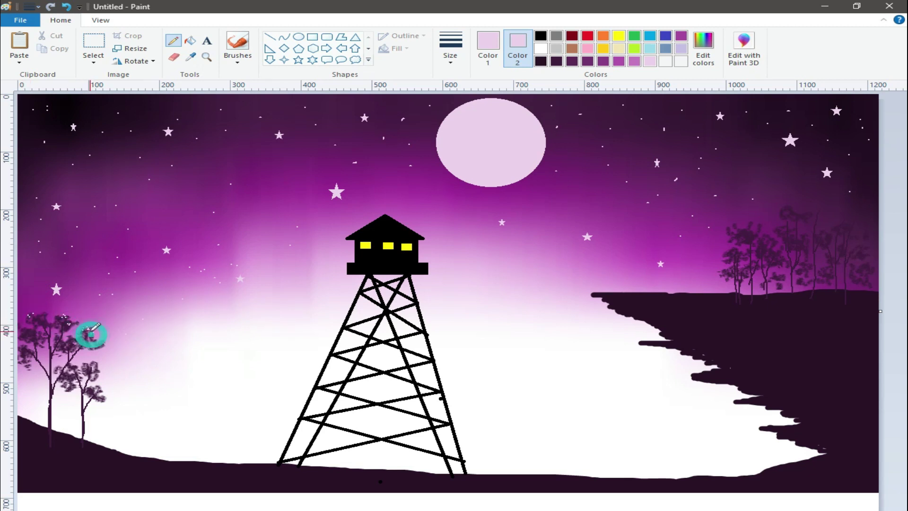
left_click(92, 337)
left_click(58, 333)
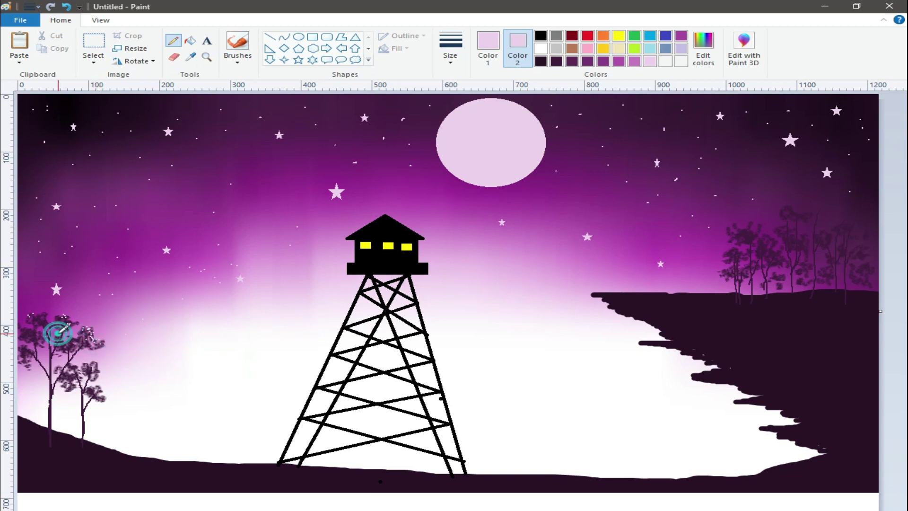
left_click(28, 330)
left_click(41, 316)
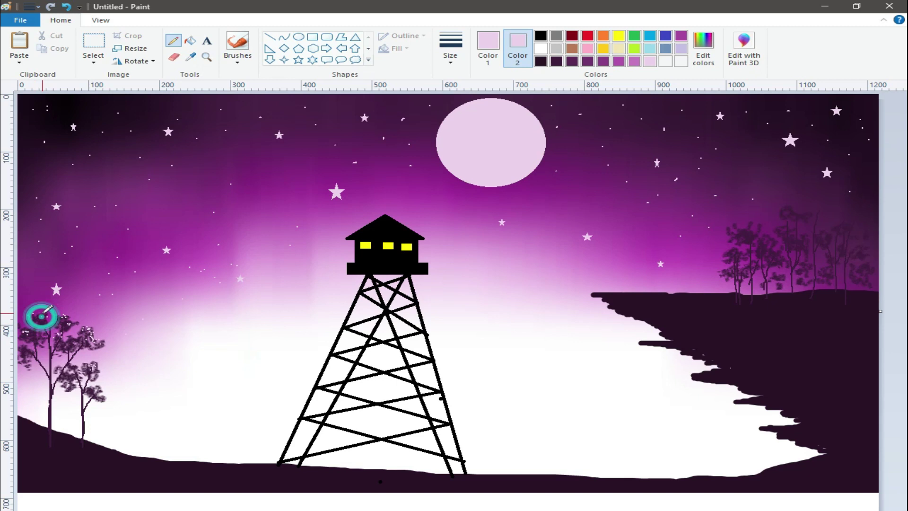
Step: Sprinkle tiny light dots across the mid sky and into the white glow area
left_click(563, 208)
left_click(633, 202)
left_click(502, 263)
left_click(563, 275)
left_click(700, 272)
left_click(634, 234)
left_click(270, 318)
left_click(213, 311)
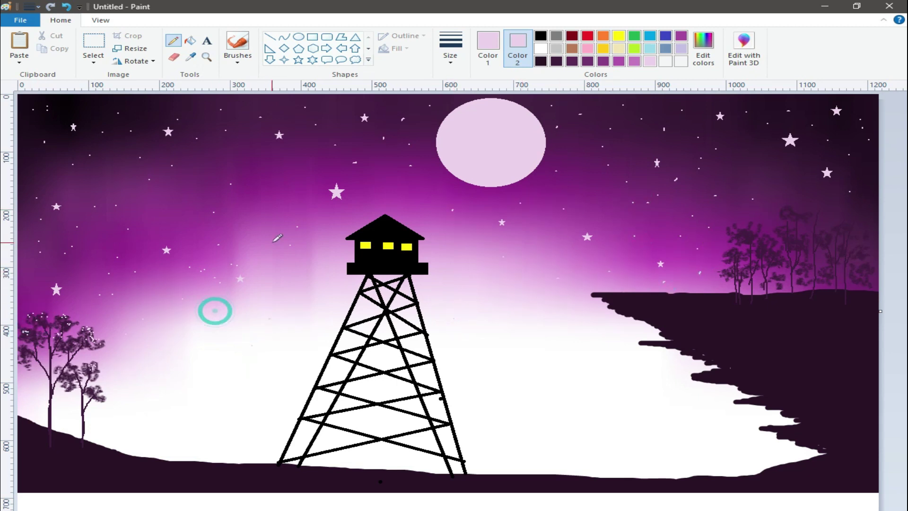